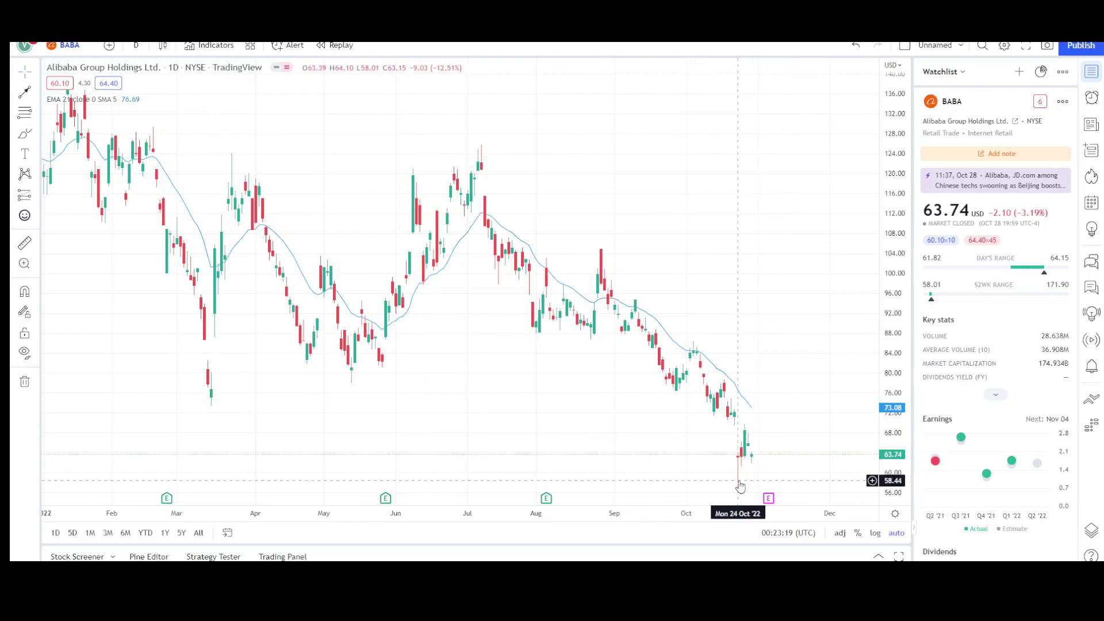
# Step: Zoom the BABA daily chart out to span February through December 2022 and bring up the line tools
pyautogui.scroll(2, 749, 458)
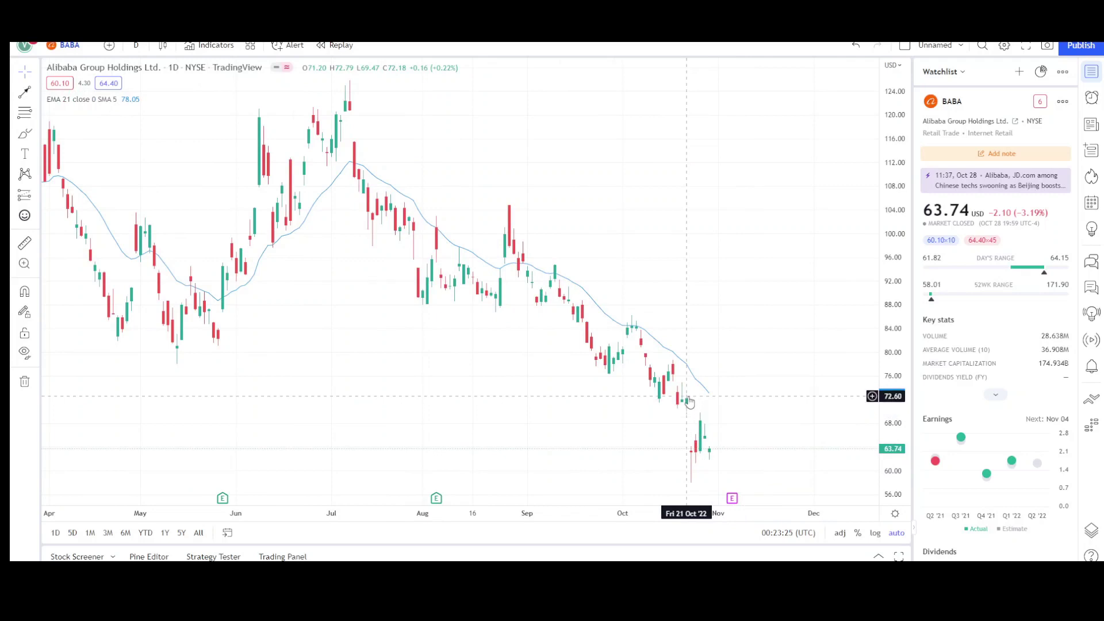
pyautogui.scroll(-1, 690, 407)
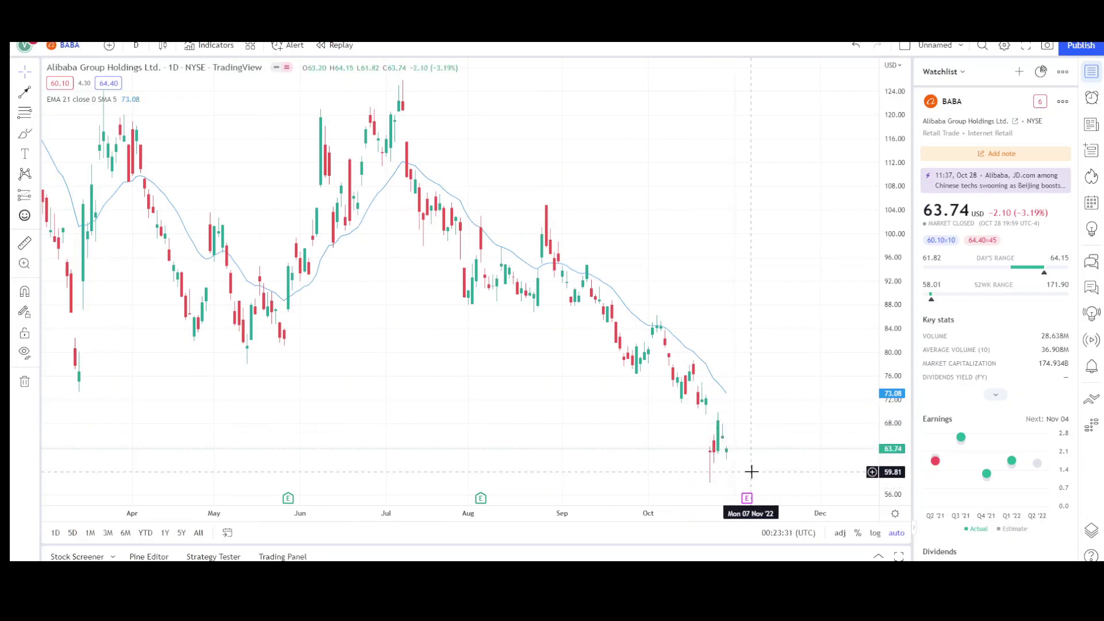
pyautogui.scroll(-1, 692, 297)
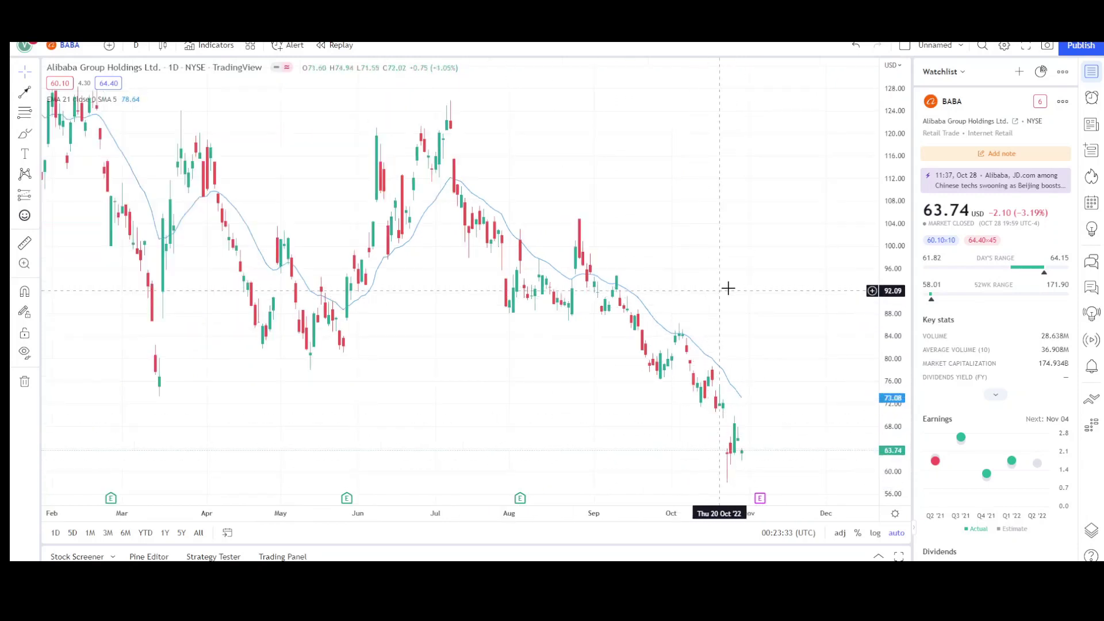
pyautogui.scroll(-3, 727, 288)
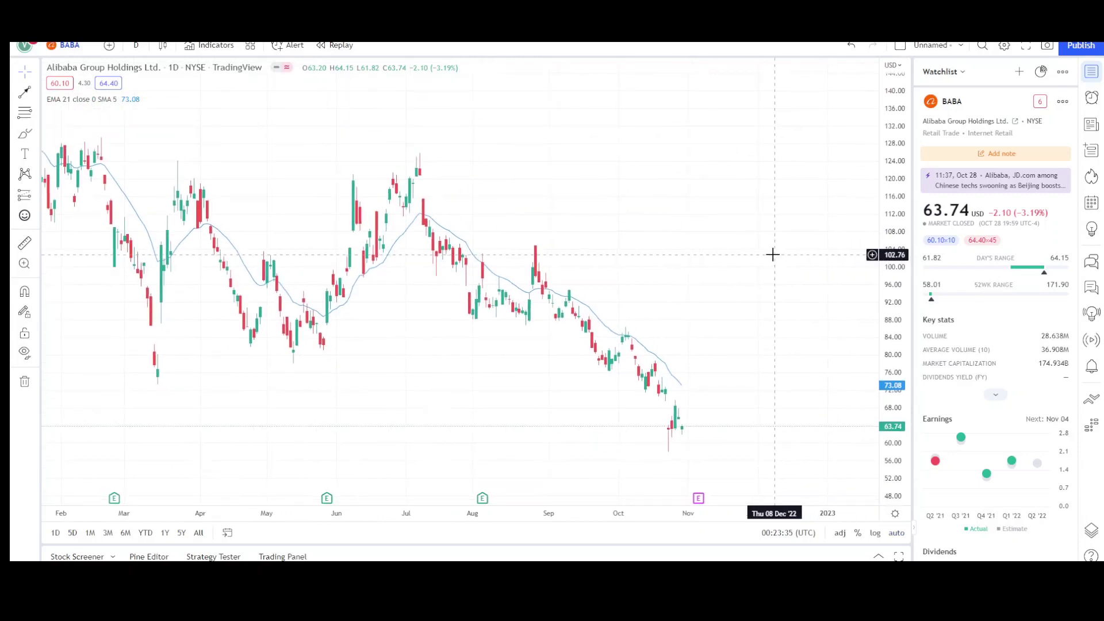
pyautogui.click(36, 93)
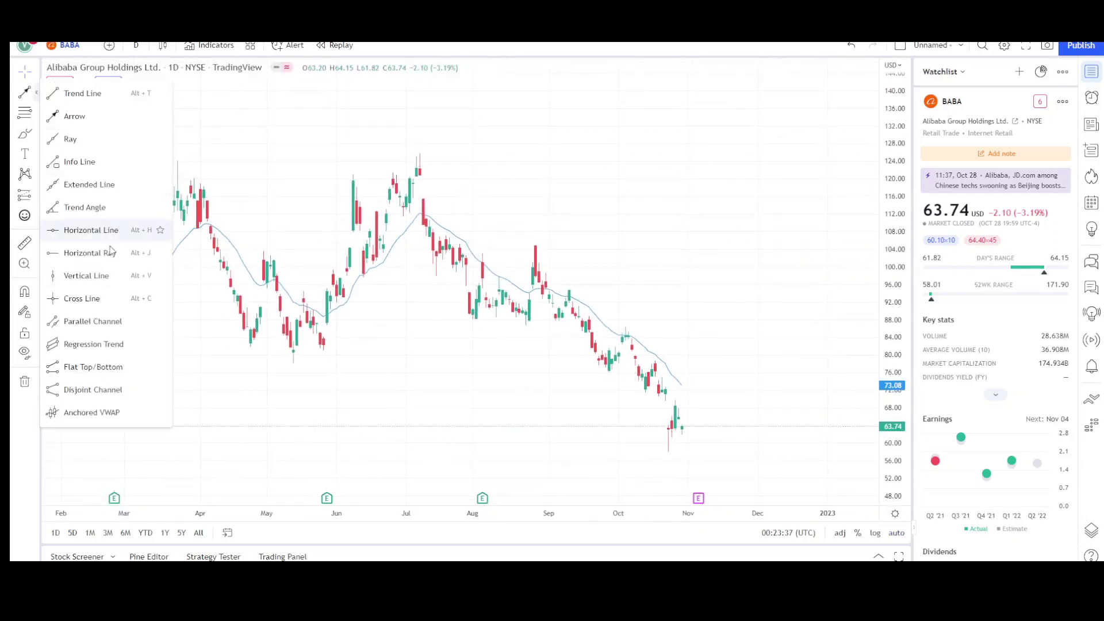
# Step: Draw a downward arrow from the July high and shift it to the late-August high
pyautogui.click(99, 321)
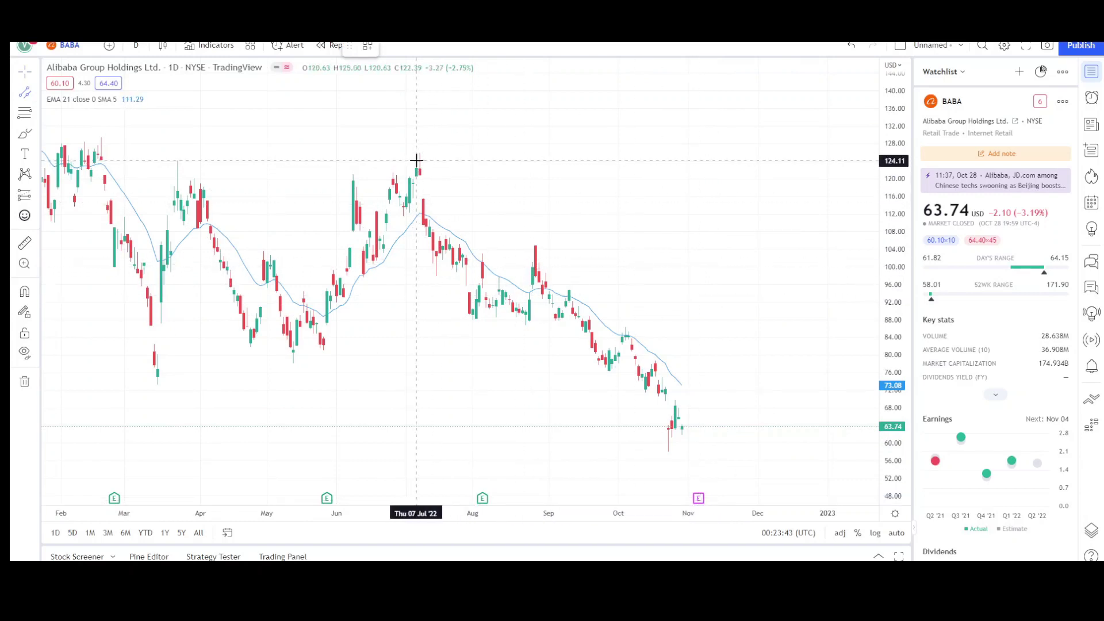
pyautogui.click(34, 97)
pyautogui.click(69, 113)
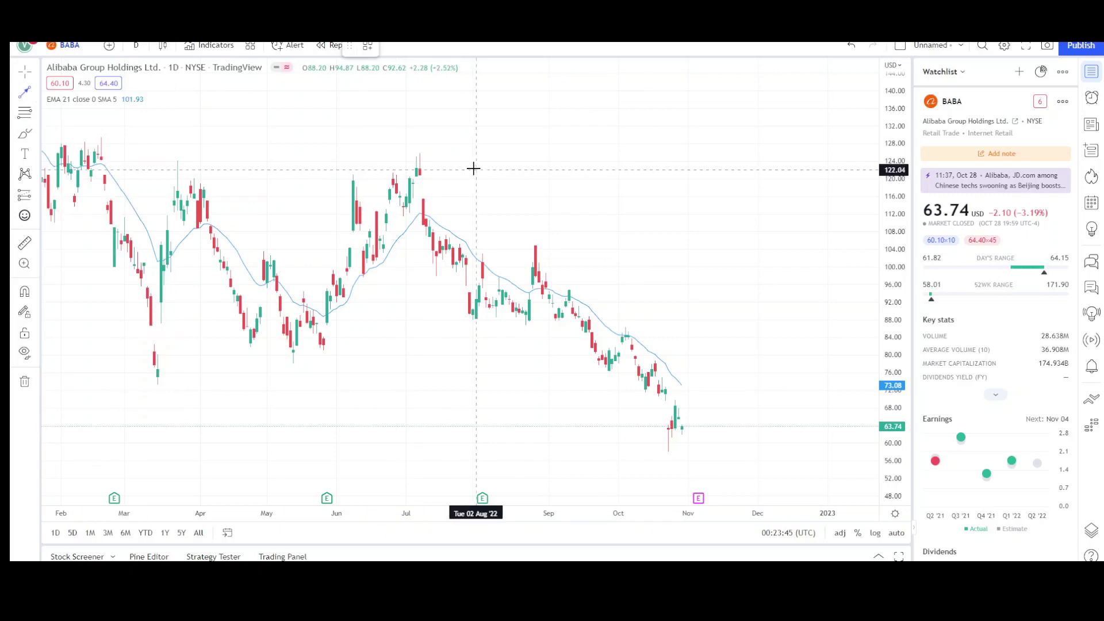
pyautogui.click(420, 153)
pyautogui.click(509, 324)
pyautogui.moveTo(463, 236); pyautogui.dragTo(578, 329)
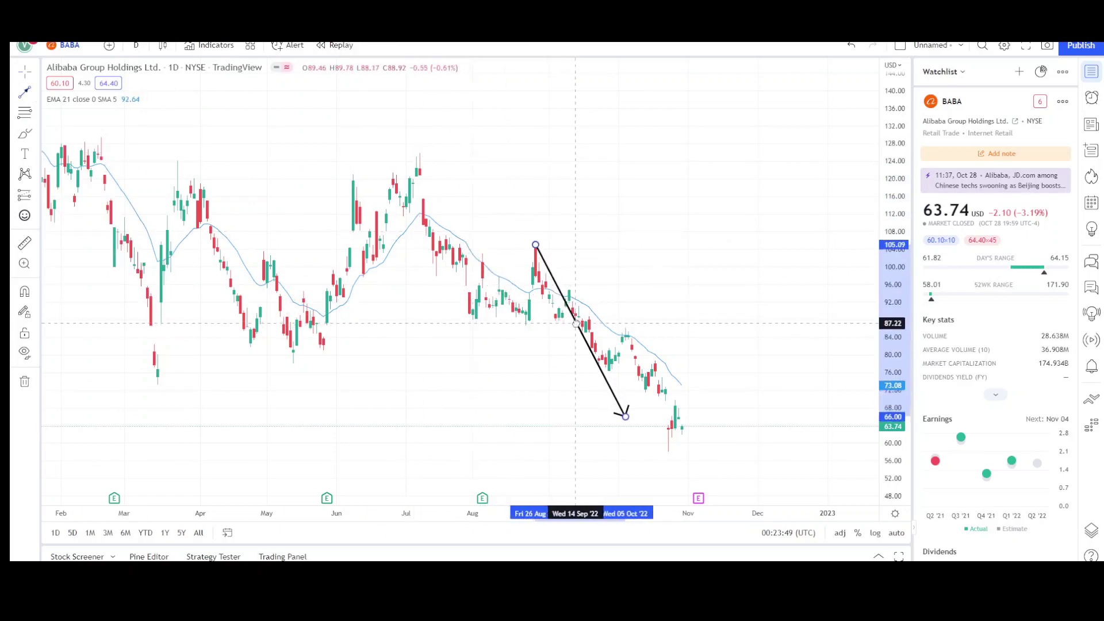
pyautogui.click(576, 420)
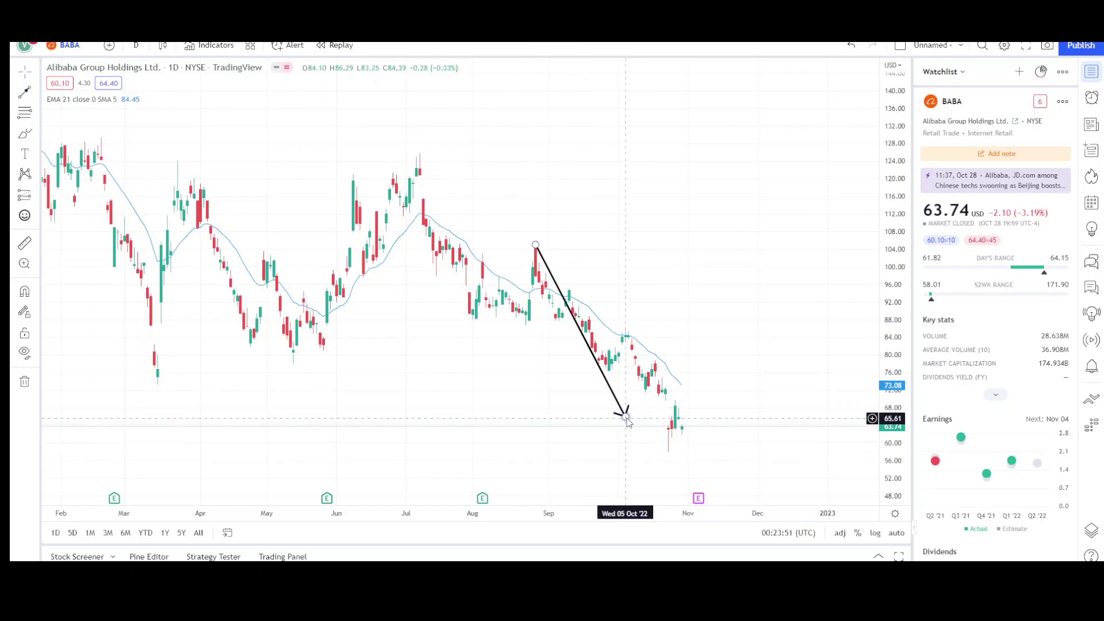
# Step: Draw a second down arrow and move it onto the July–September decline
pyautogui.scroll(-3, 626, 419)
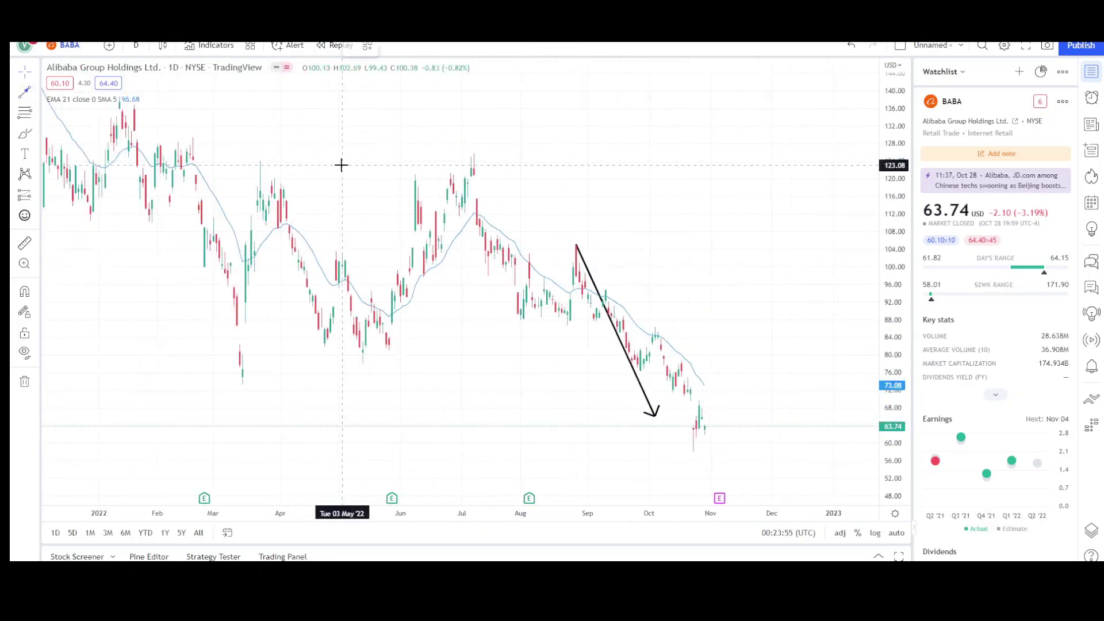
pyautogui.scroll(-1, 340, 165)
pyautogui.moveTo(185, 96); pyautogui.dragTo(304, 383)
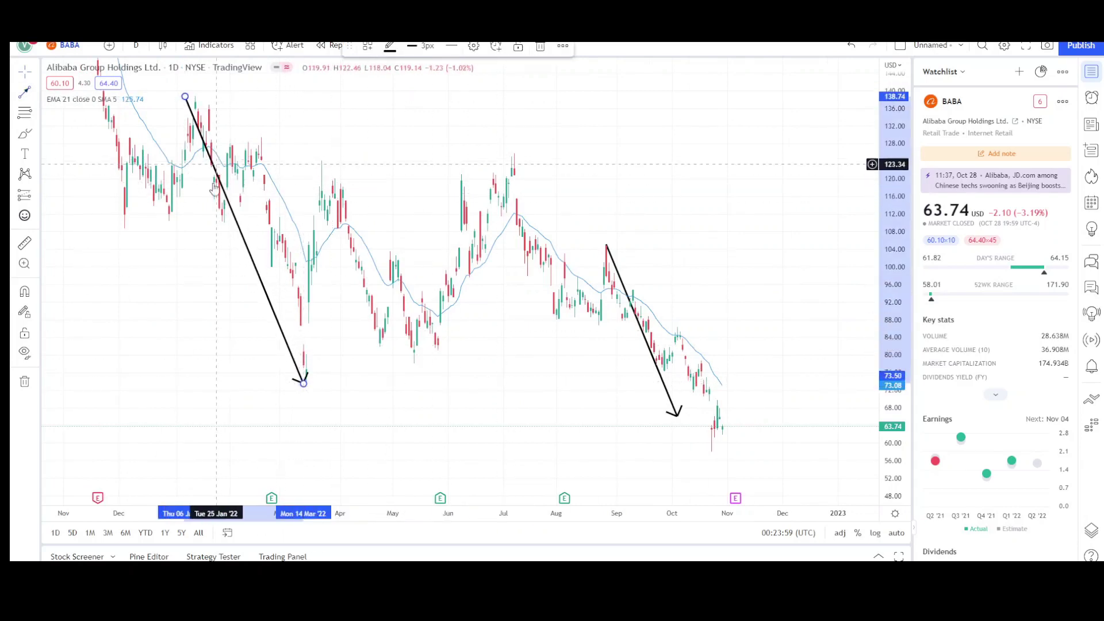
pyautogui.moveTo(230, 210); pyautogui.dragTo(559, 265)
pyautogui.hscroll(5, 678, 447)
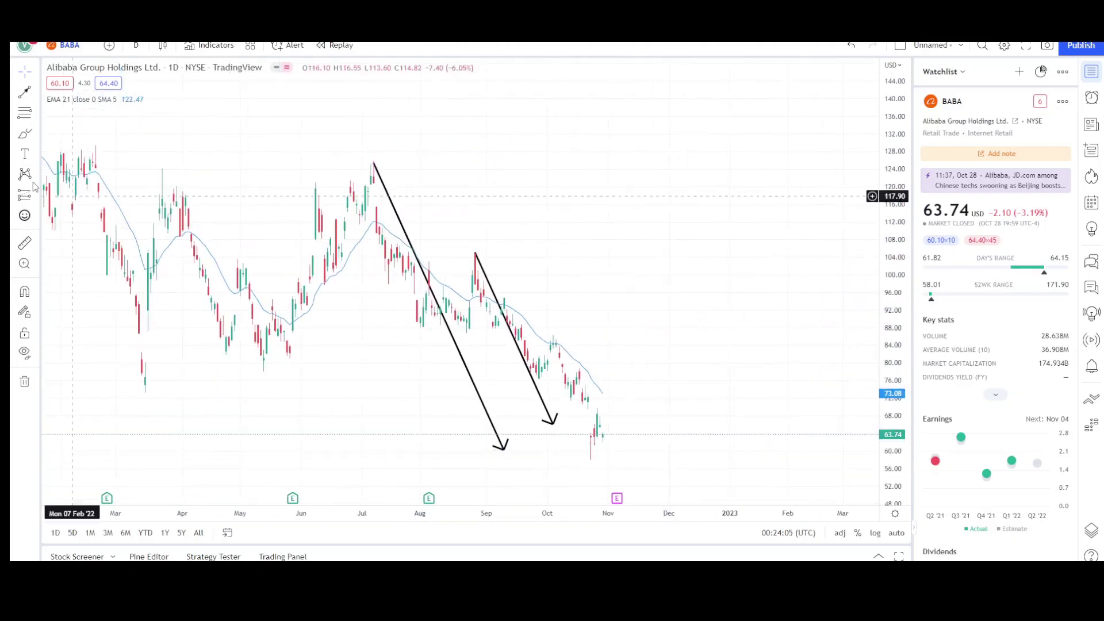
# Step: Remove all existing drawings from the BABA chart
pyautogui.click(36, 92)
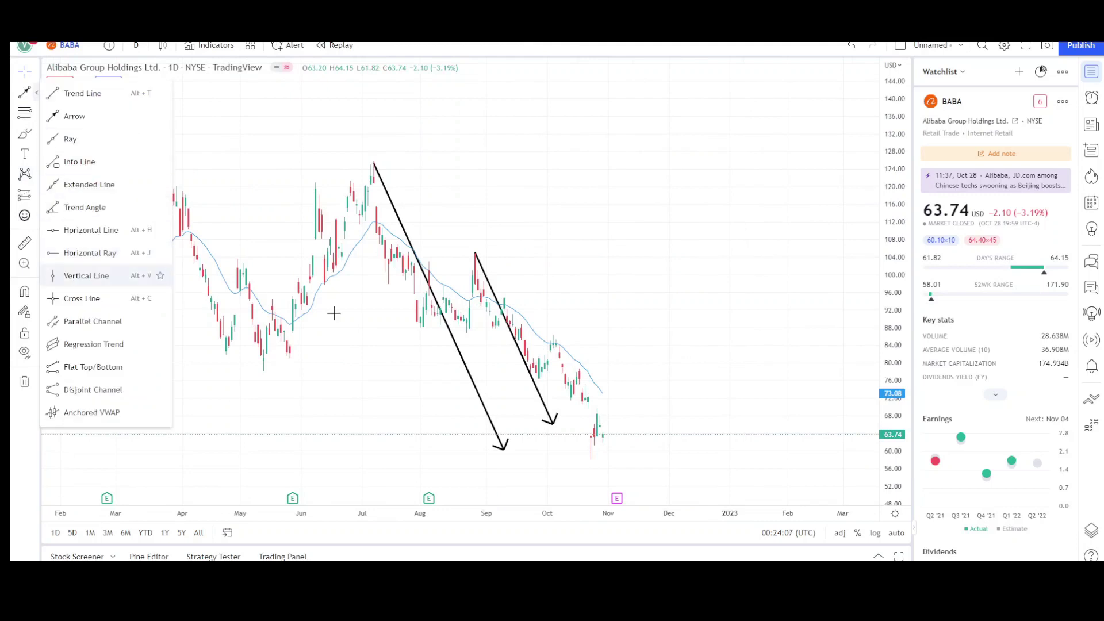
pyautogui.scroll(2, 598, 426)
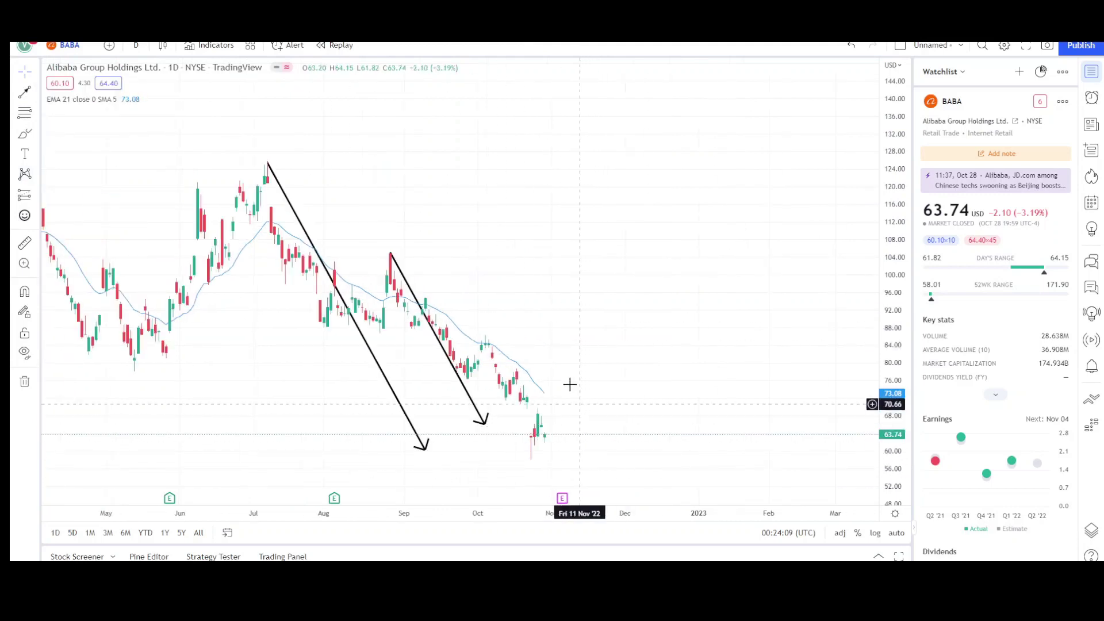
pyautogui.rightClick(446, 162)
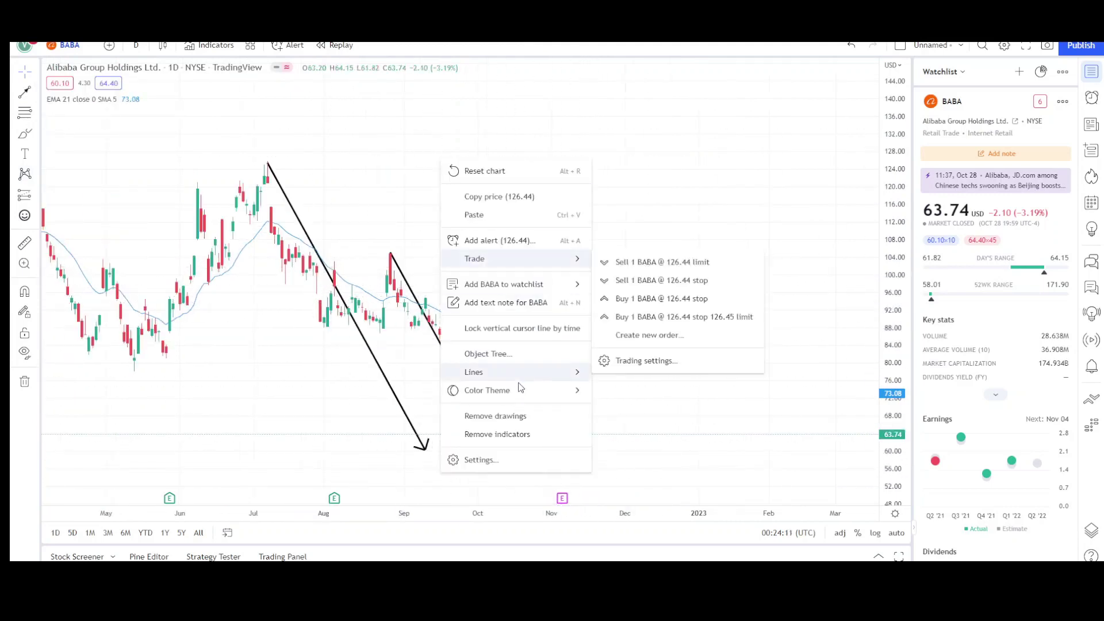
pyautogui.click(510, 410)
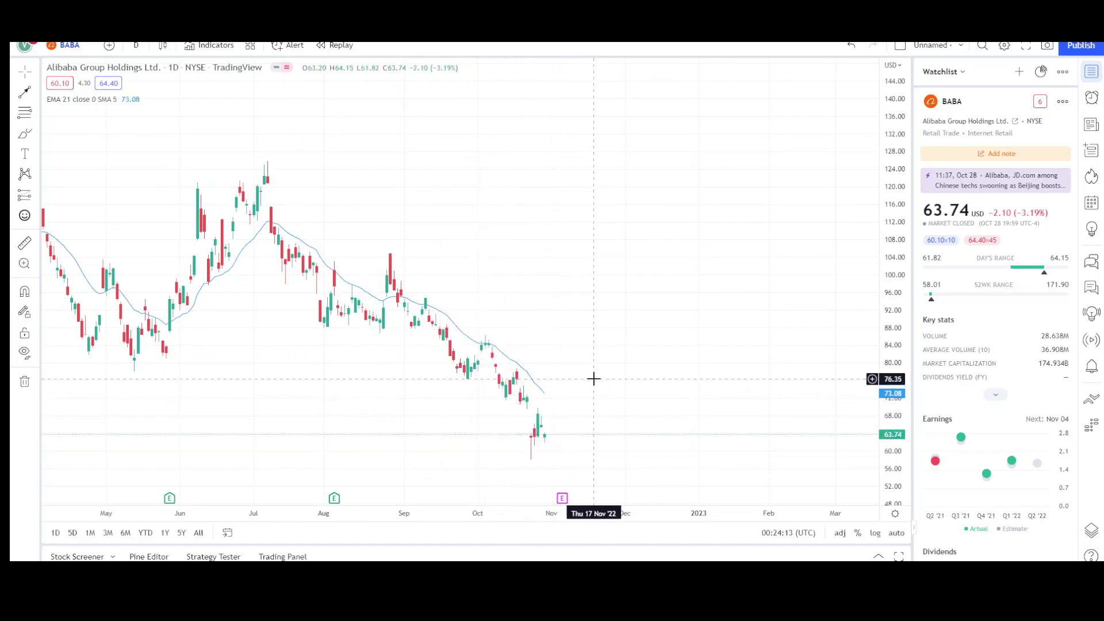
# Step: Draw a parallel channel from the July high into late October and circle the October low in red
pyautogui.click(37, 97)
pyautogui.click(86, 319)
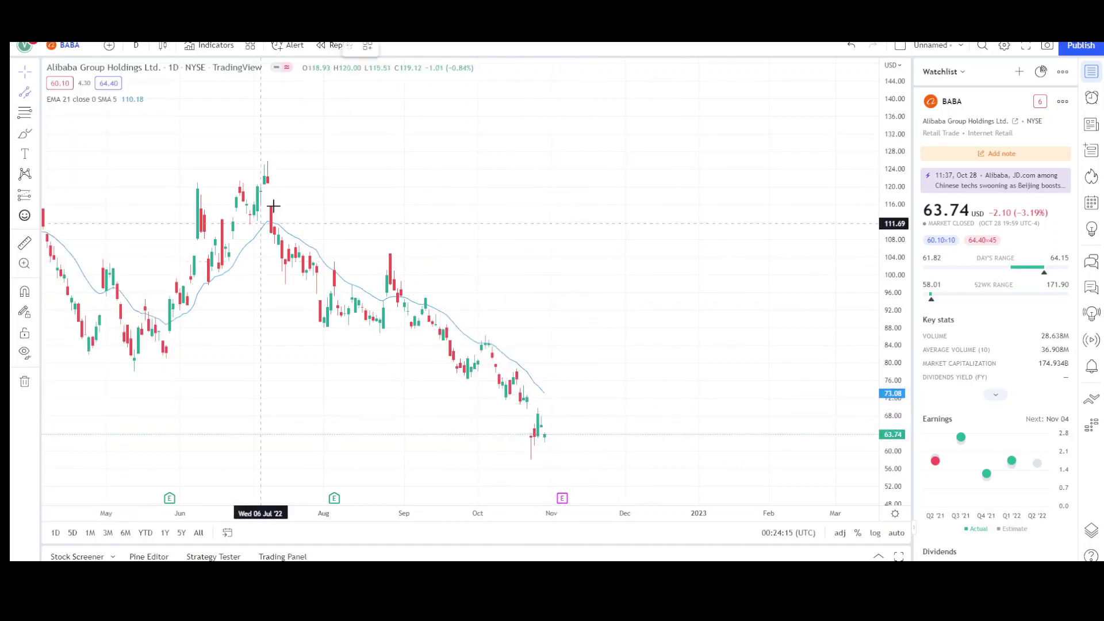
pyautogui.click(264, 175)
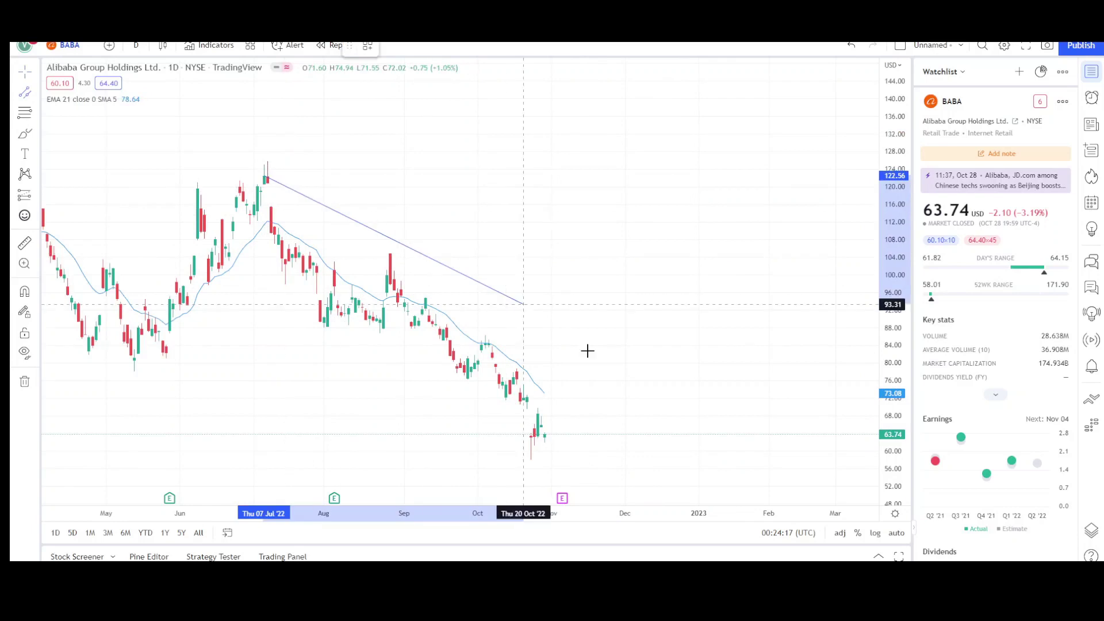
pyautogui.click(618, 393)
pyautogui.click(349, 340)
pyautogui.click(278, 347)
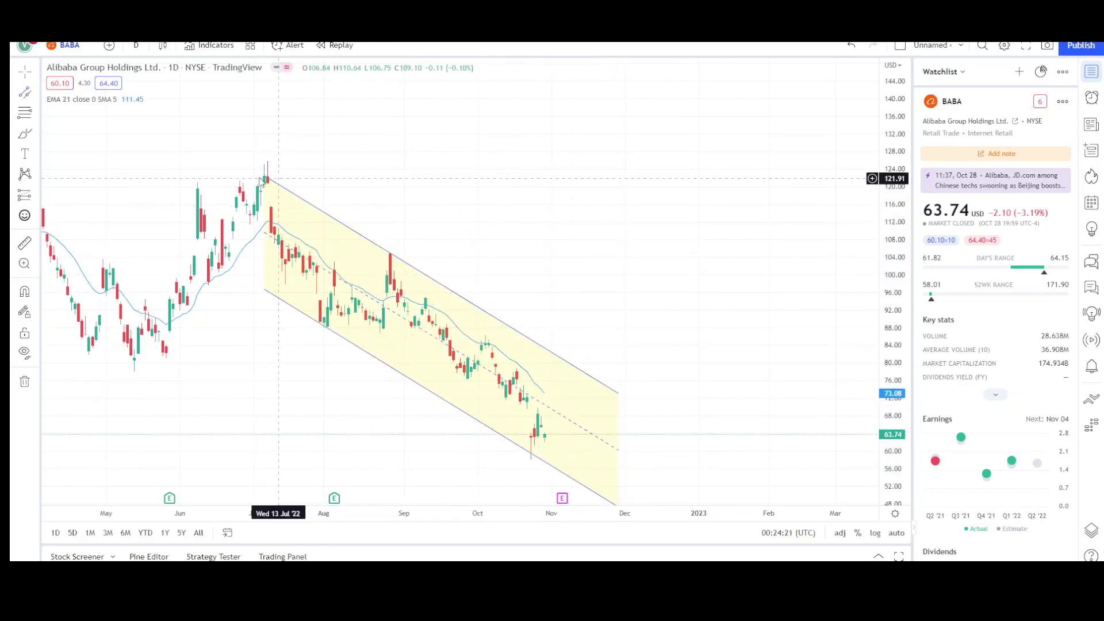
pyautogui.moveTo(436, 401)
pyautogui.mouseDown()
pyautogui.moveTo(467, 339)
pyautogui.moveTo(470, 299)
pyautogui.moveTo(439, 399)
pyautogui.mouseUp()
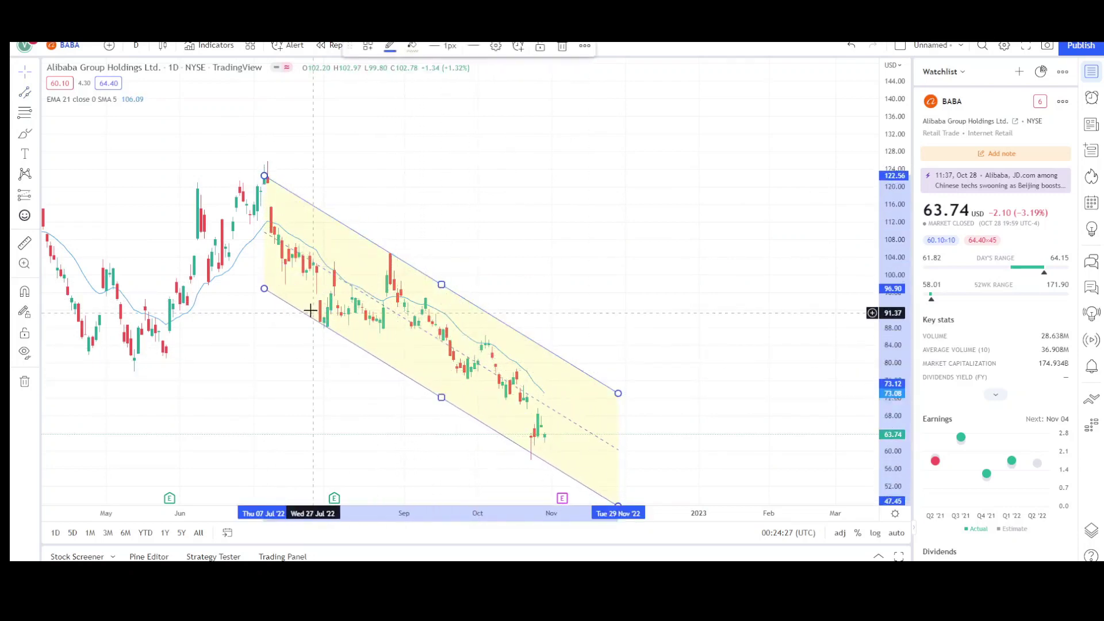
pyautogui.click(311, 311)
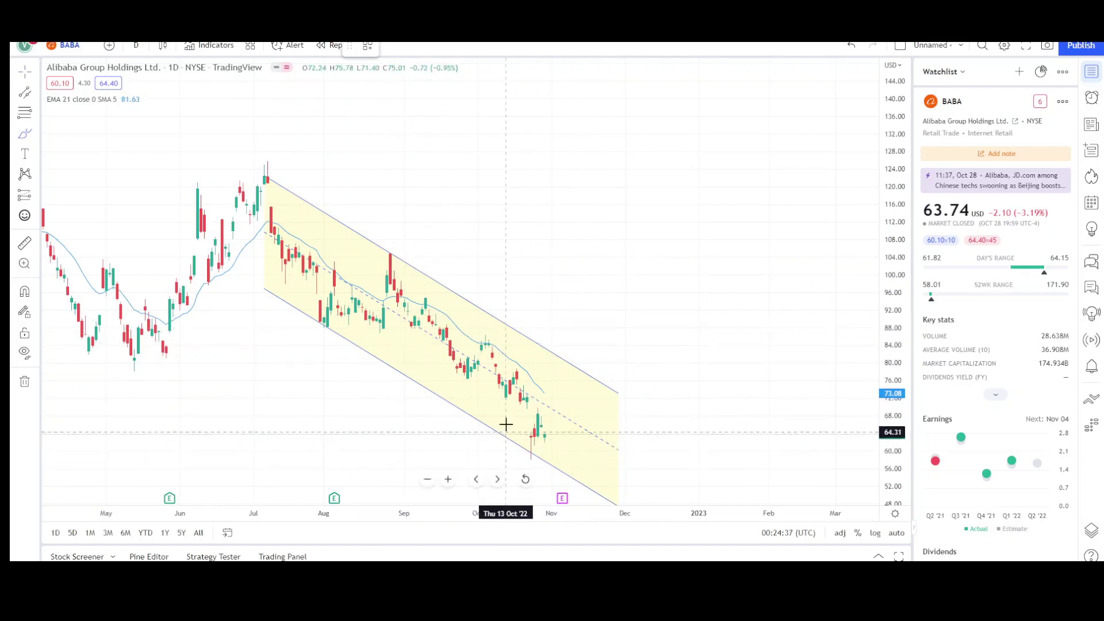
pyautogui.moveTo(534, 447)
pyautogui.mouseDown()
pyautogui.moveTo(515, 460)
pyautogui.moveTo(534, 448)
pyautogui.mouseUp()
# Step: Circle in red the upper-line touch and the late-October candles near the moving average
pyautogui.moveTo(588, 352)
pyautogui.mouseDown()
pyautogui.moveTo(567, 364)
pyautogui.moveTo(585, 352)
pyautogui.mouseUp()
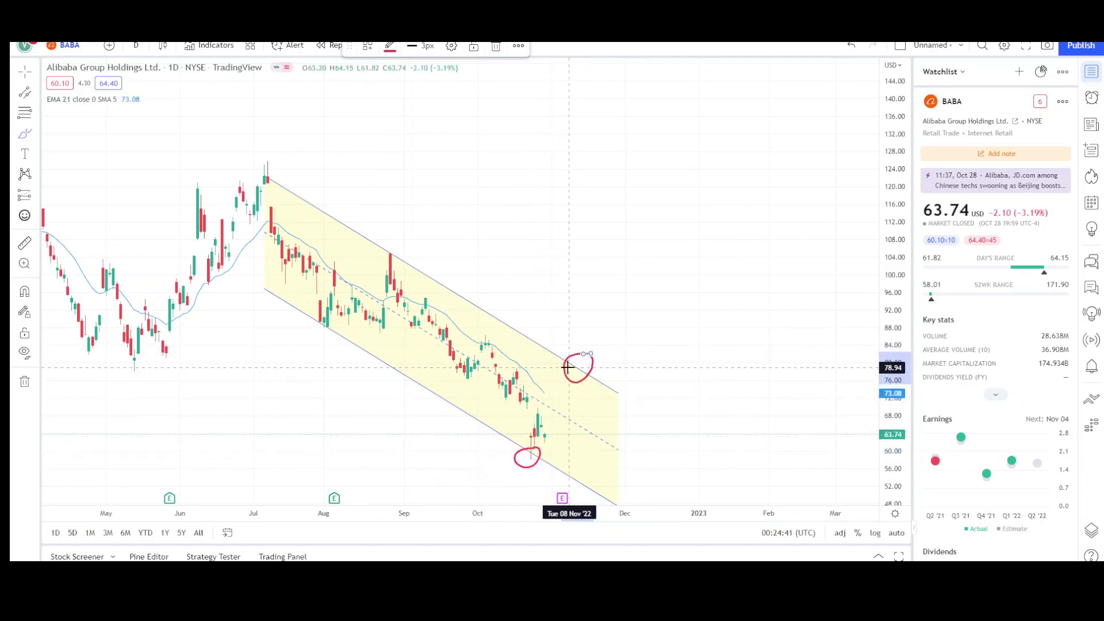
pyautogui.moveTo(534, 398); pyautogui.dragTo(521, 405)
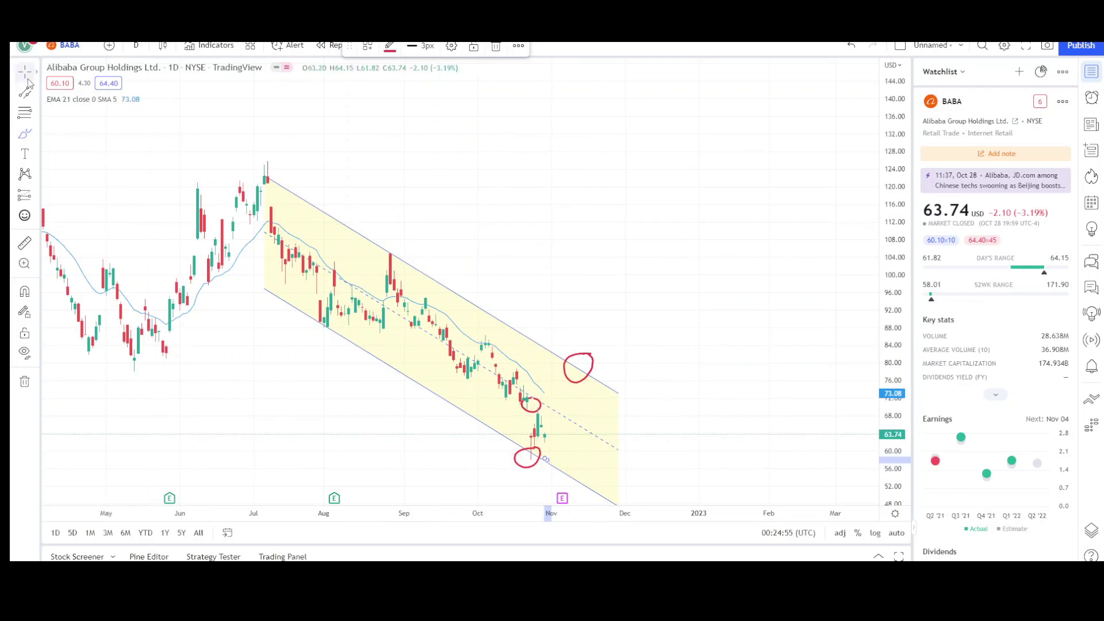
pyautogui.click(455, 246)
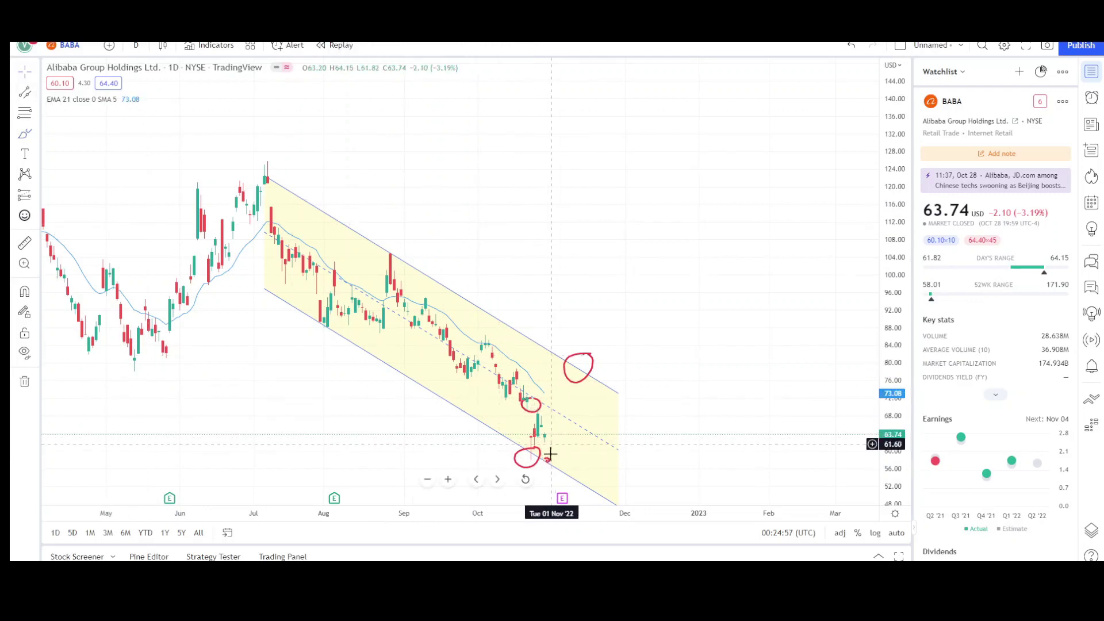
pyautogui.scroll(-1, 381, 343)
pyautogui.scroll(1, 397, 343)
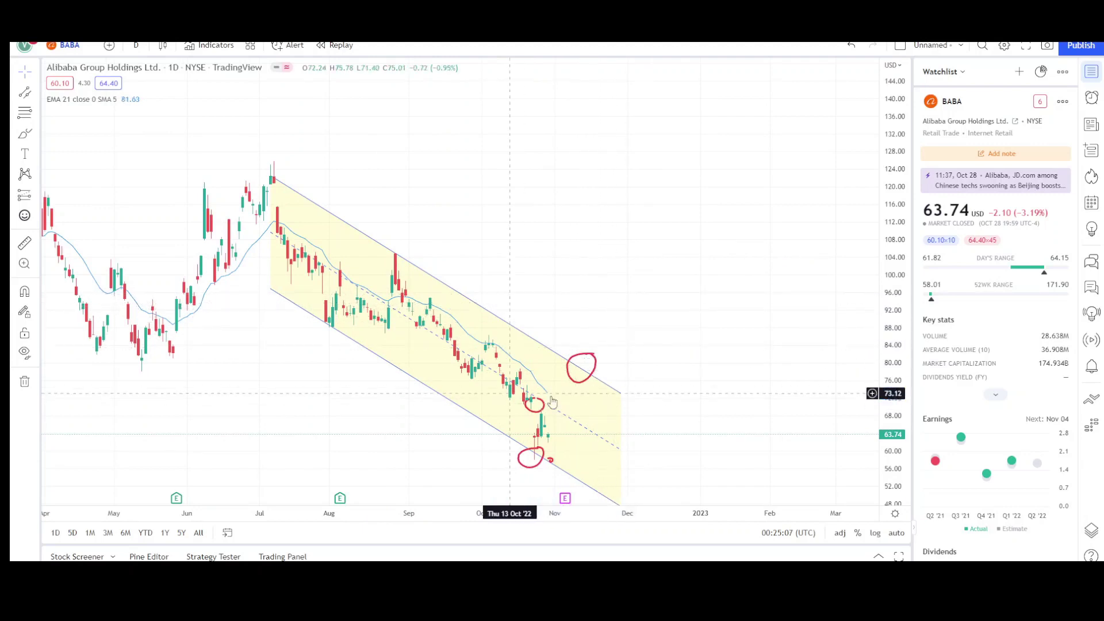
pyautogui.click(26, 92)
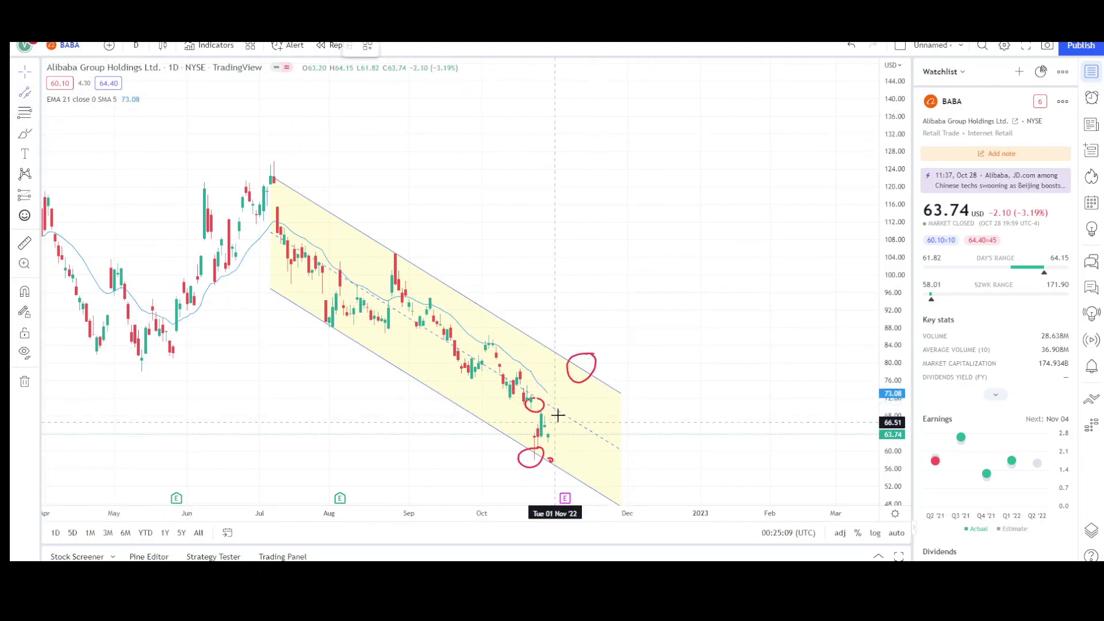
# Step: Draw an orange-filled inner channel from the late-August high into October
pyautogui.scroll(-3, 433, 292)
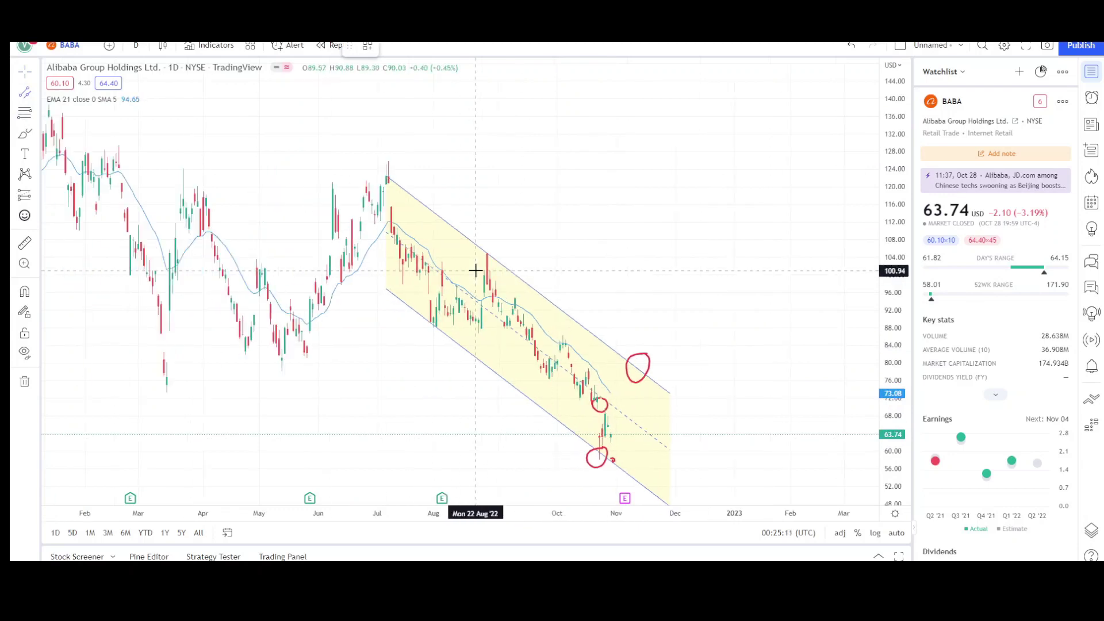
pyautogui.scroll(2, 588, 382)
pyautogui.scroll(3, 587, 382)
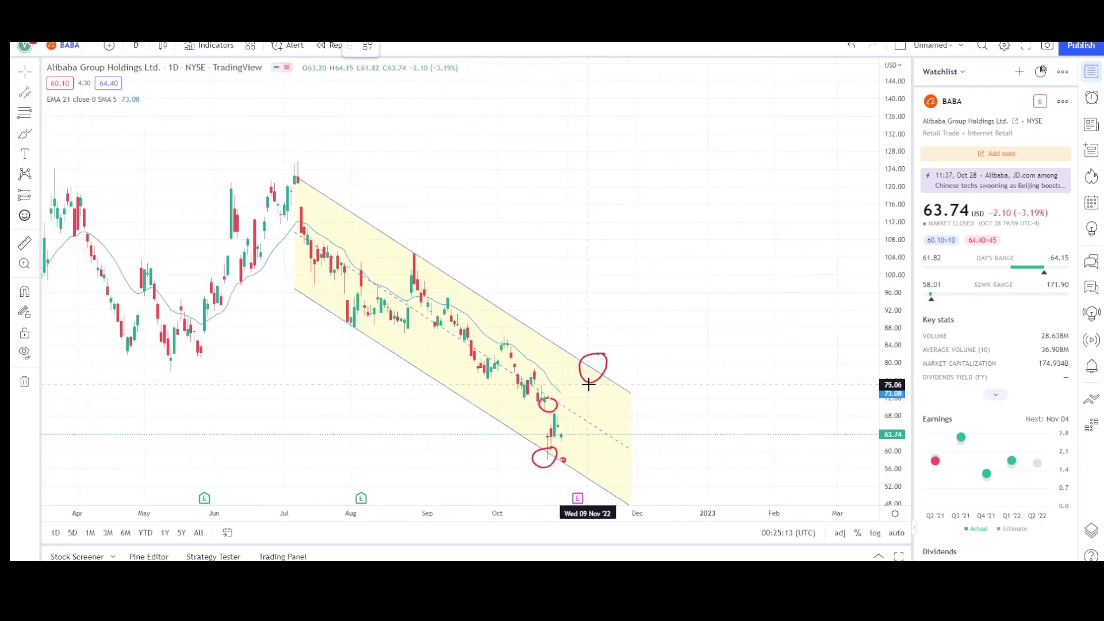
pyautogui.click(368, 252)
pyautogui.click(478, 386)
pyautogui.click(403, 339)
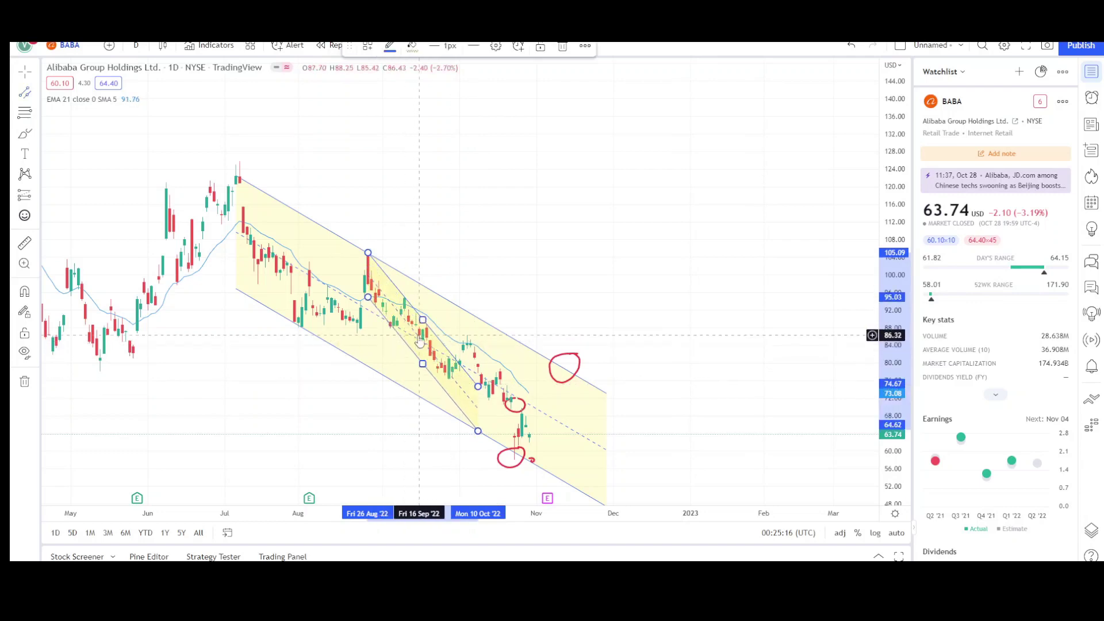
pyautogui.click(411, 46)
pyautogui.click(426, 84)
pyautogui.click(420, 172)
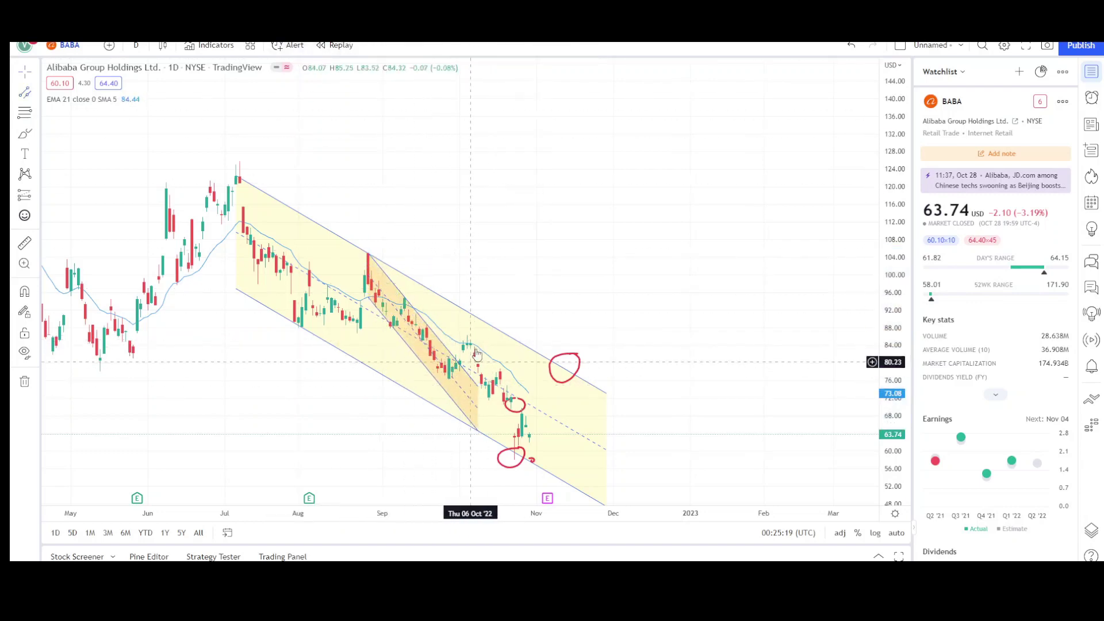
# Step: Add a black arrow pointing down toward the inner channel's bottom
pyautogui.click(35, 95)
pyautogui.click(57, 117)
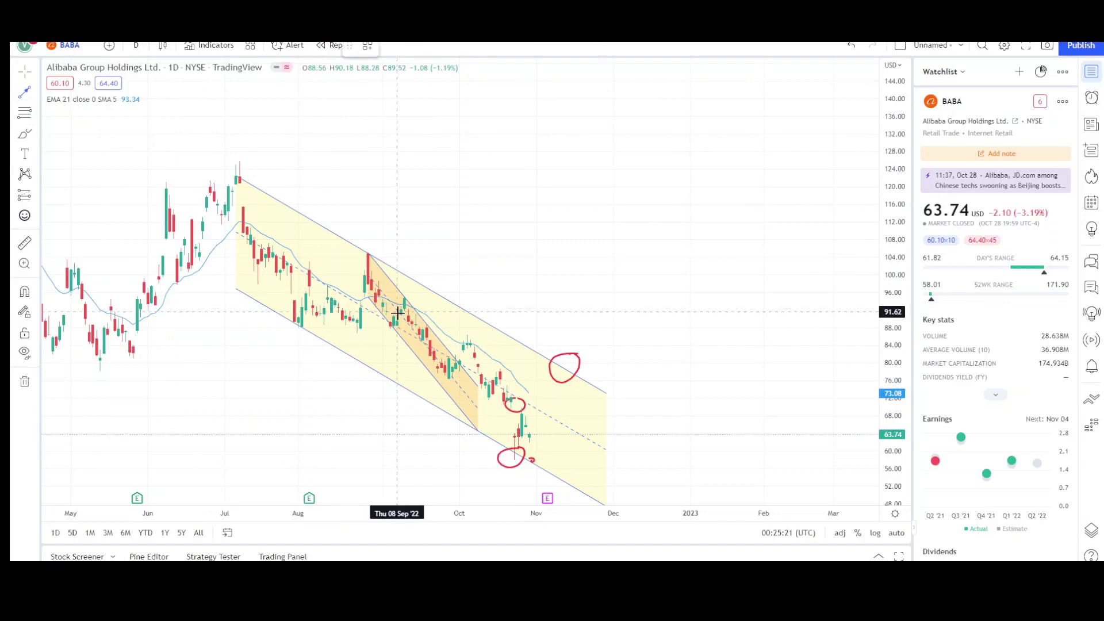
pyautogui.moveTo(467, 335)
pyautogui.mouseDown()
pyautogui.moveTo(492, 400)
pyautogui.moveTo(510, 406)
pyautogui.mouseUp()
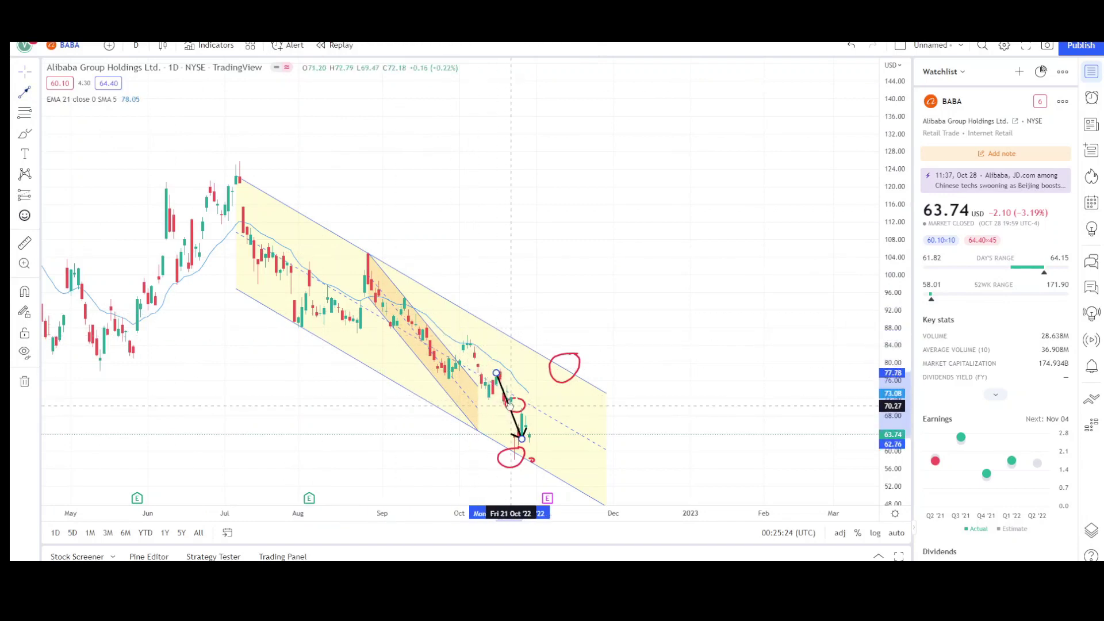
# Step: Move the black arrow up-left so it runs from the mid-September high to the early-October low
pyautogui.click(446, 446)
pyautogui.moveTo(511, 399); pyautogui.dragTo(474, 375)
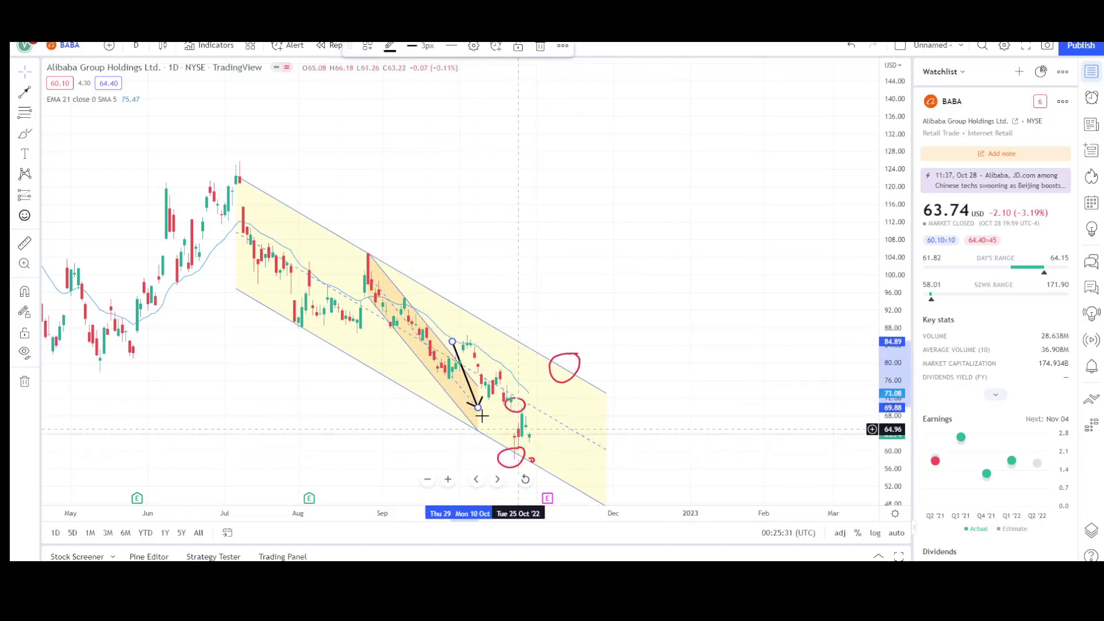
pyautogui.scroll(-3, 402, 299)
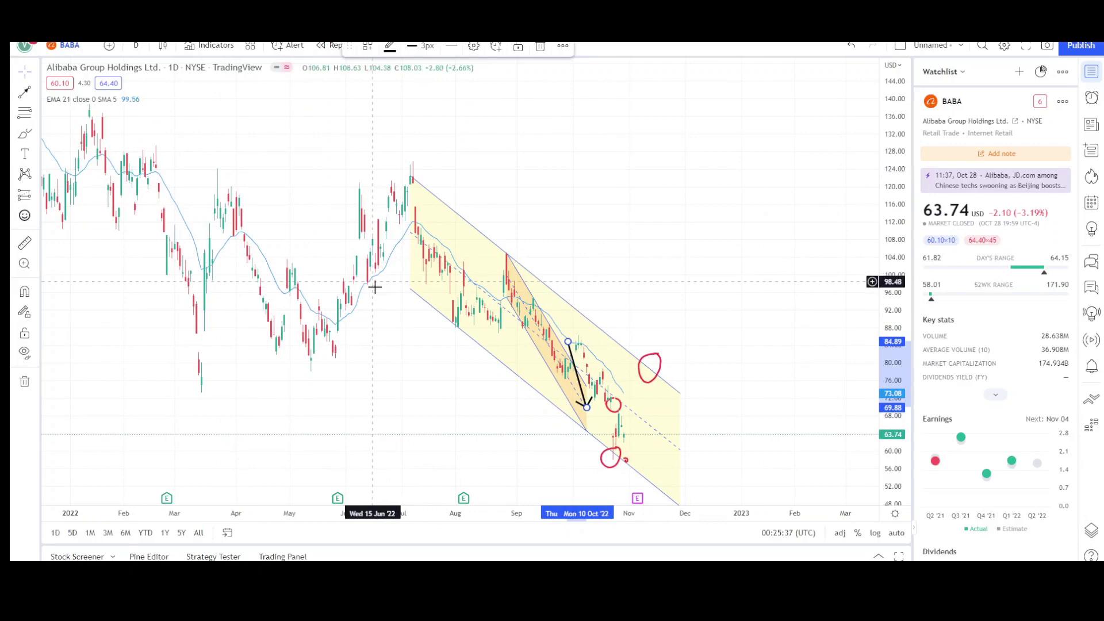
pyautogui.scroll(1, 391, 316)
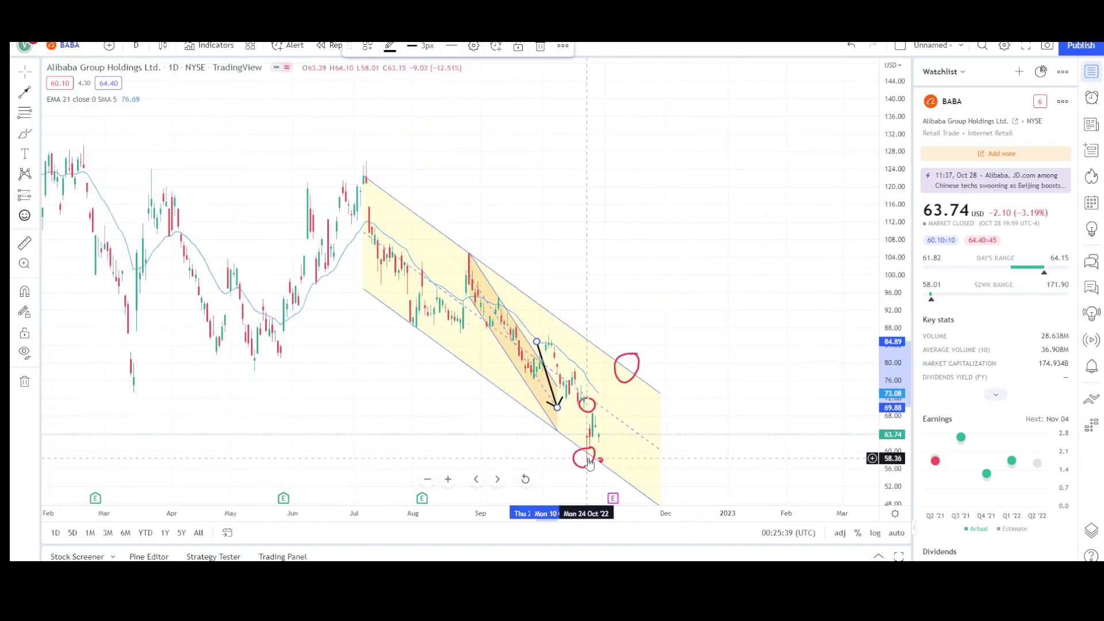
# Step: Zoom out to check the 2016 low, then zoom back in and nudge the chart view
pyautogui.scroll(-3, 592, 452)
pyautogui.scroll(-6, 587, 455)
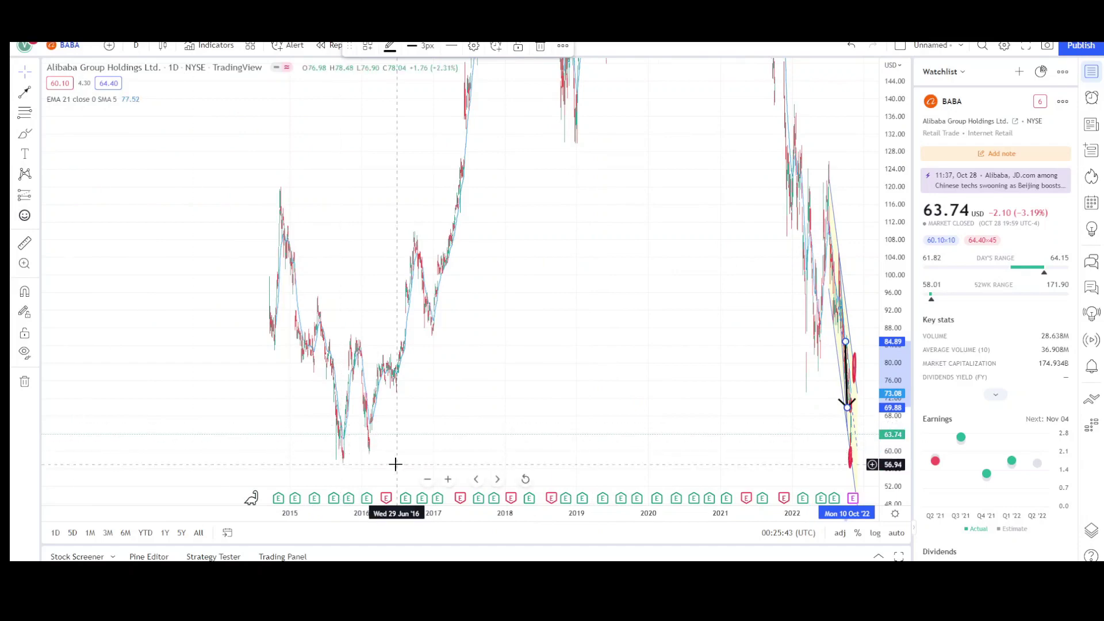
pyautogui.scroll(6, 374, 453)
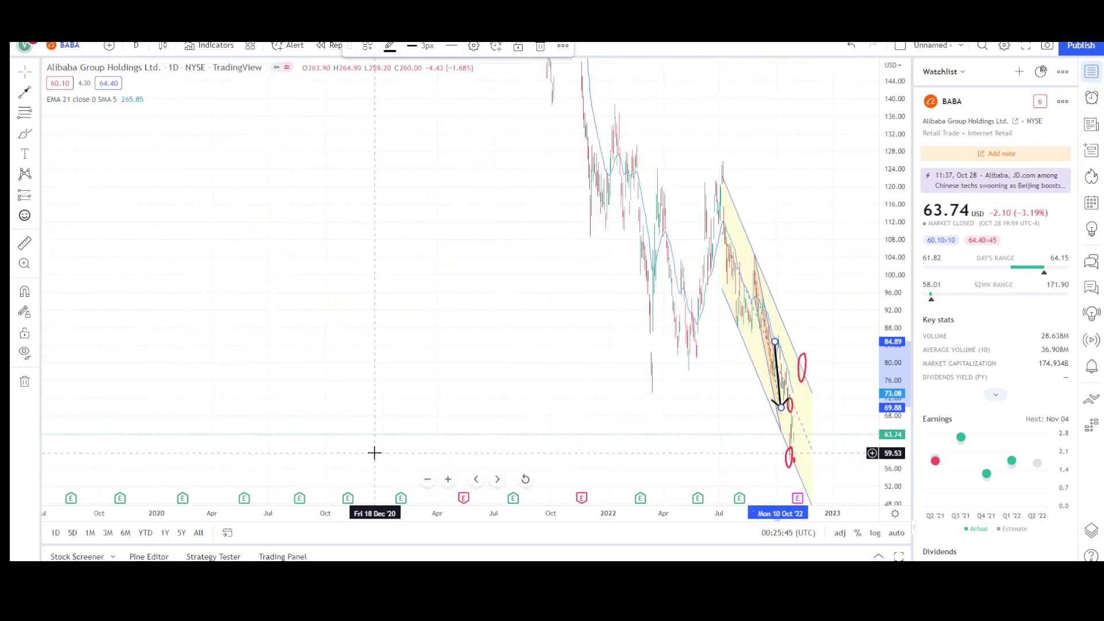
pyautogui.scroll(3, 374, 453)
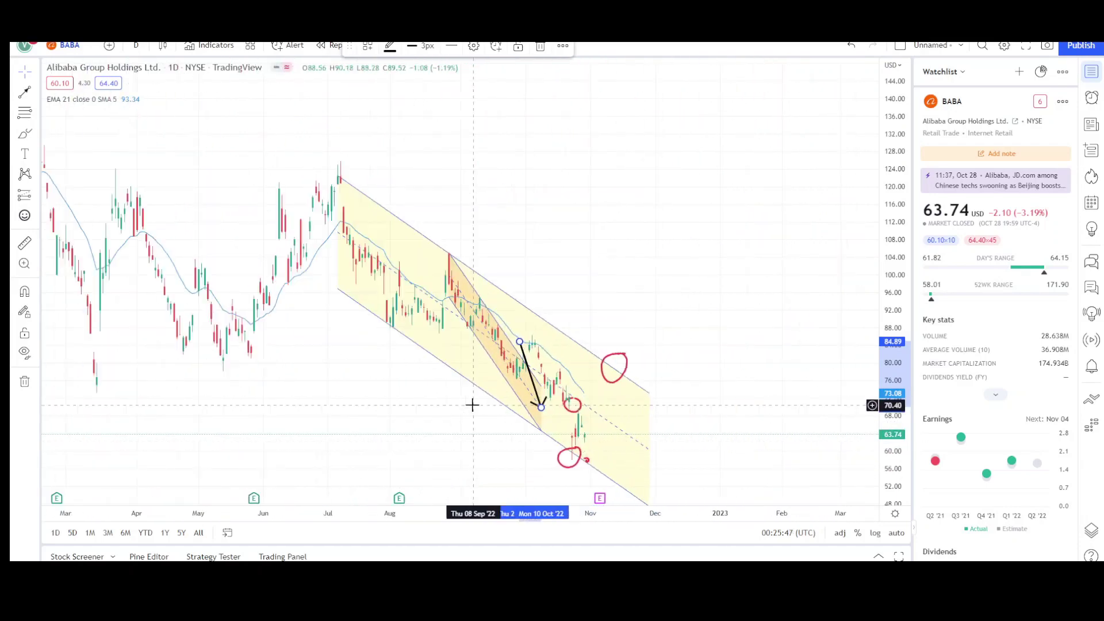
pyautogui.moveTo(537, 276); pyautogui.dragTo(552, 270)
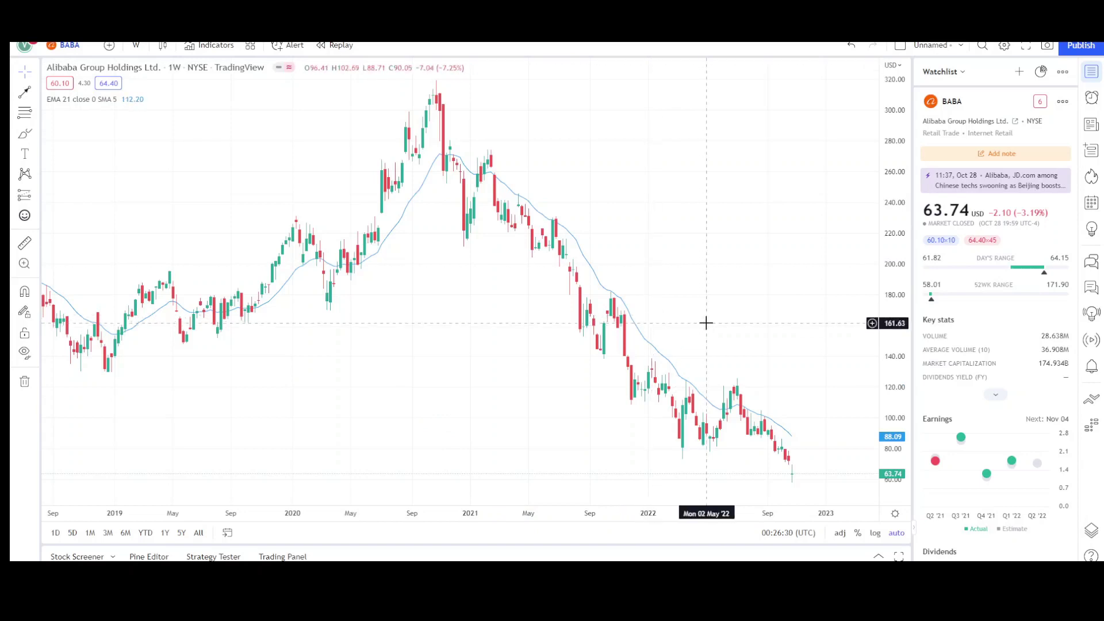
pyautogui.moveTo(705, 323); pyautogui.dragTo(651, 339)
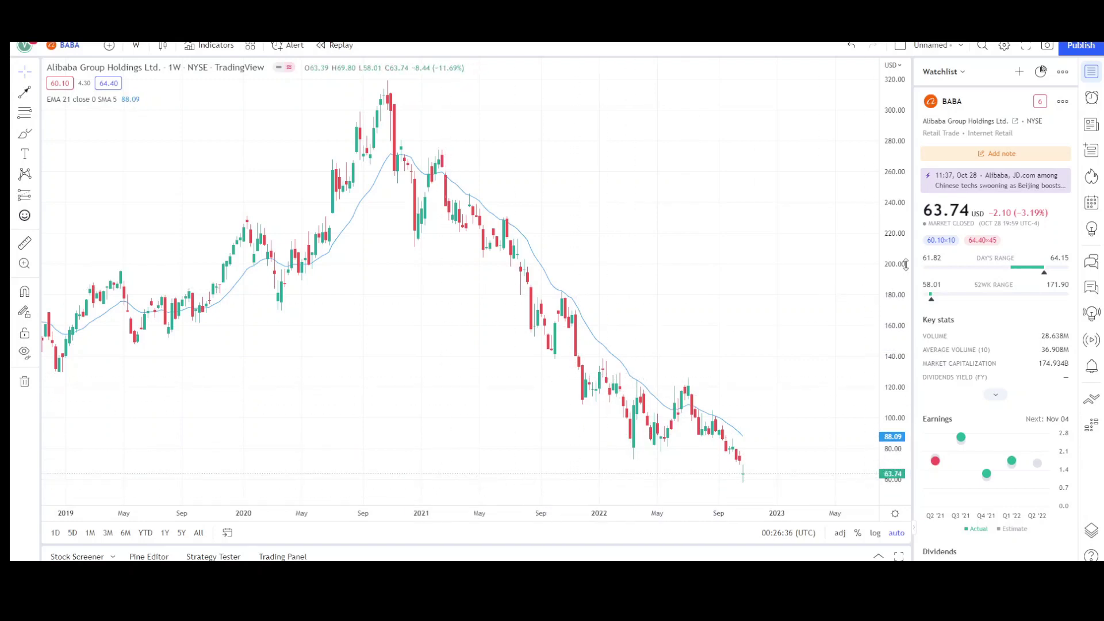
pyautogui.moveTo(799, 313); pyautogui.dragTo(682, 406)
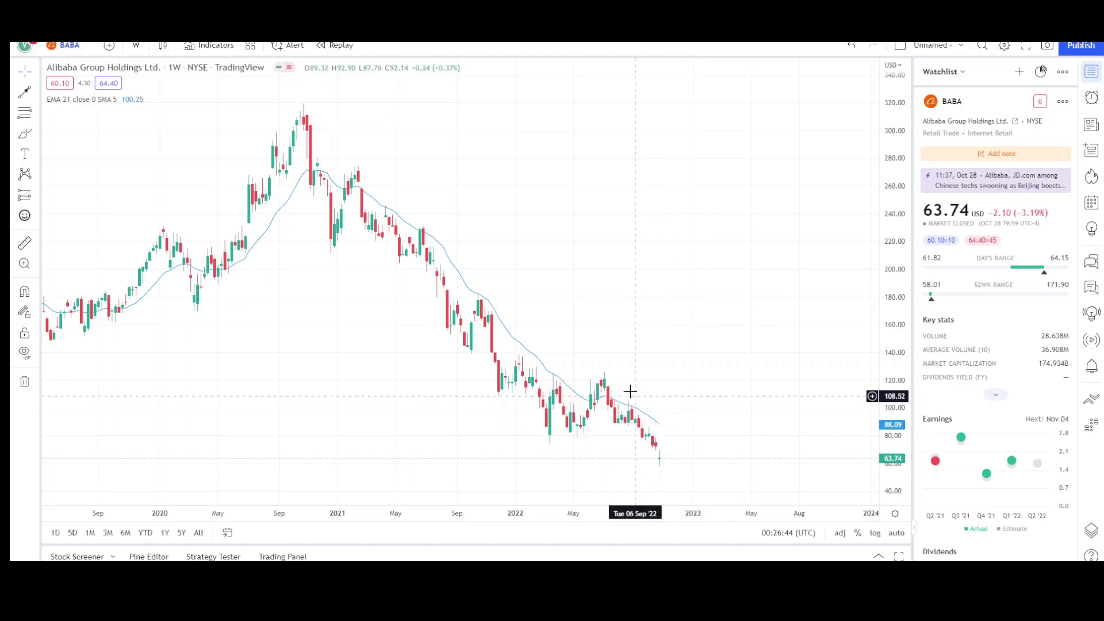
pyautogui.scroll(2, 645, 317)
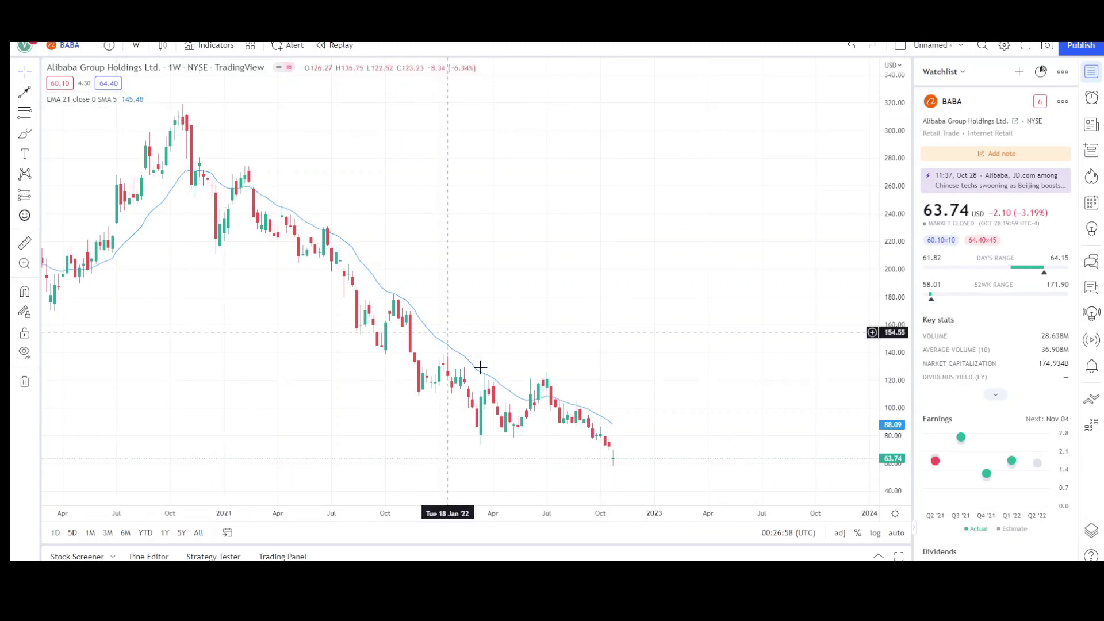
# Step: Draw a yellow-filled descending channel on the weekly chart from the November 2020 peak to August 2022
pyautogui.click(36, 93)
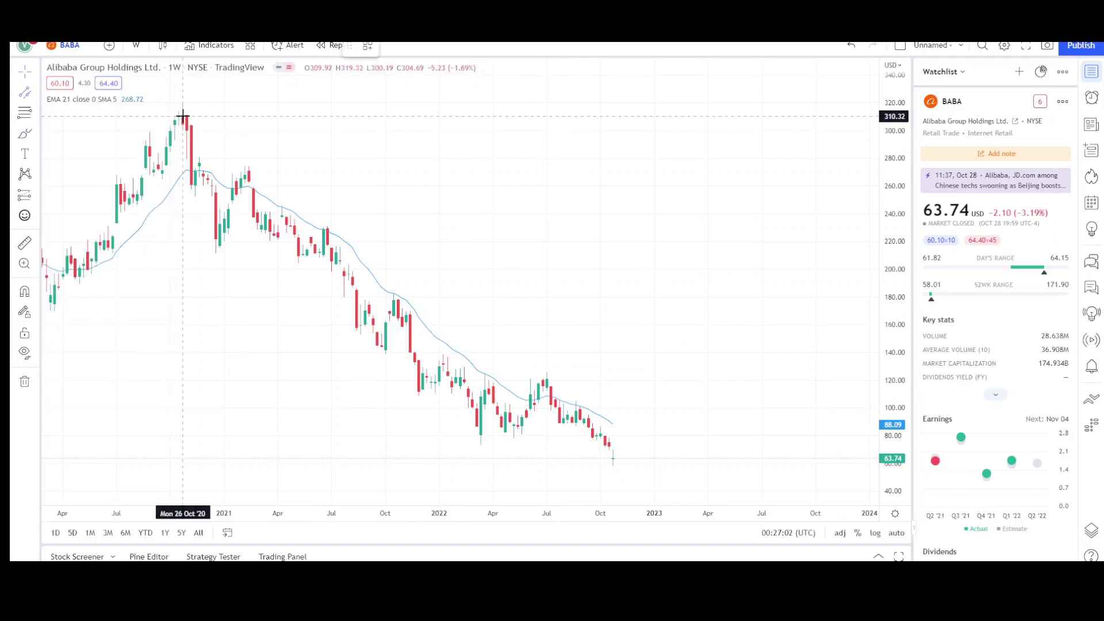
pyautogui.moveTo(204, 126)
pyautogui.mouseDown()
pyautogui.moveTo(579, 440)
pyautogui.moveTo(572, 448)
pyautogui.mouseUp()
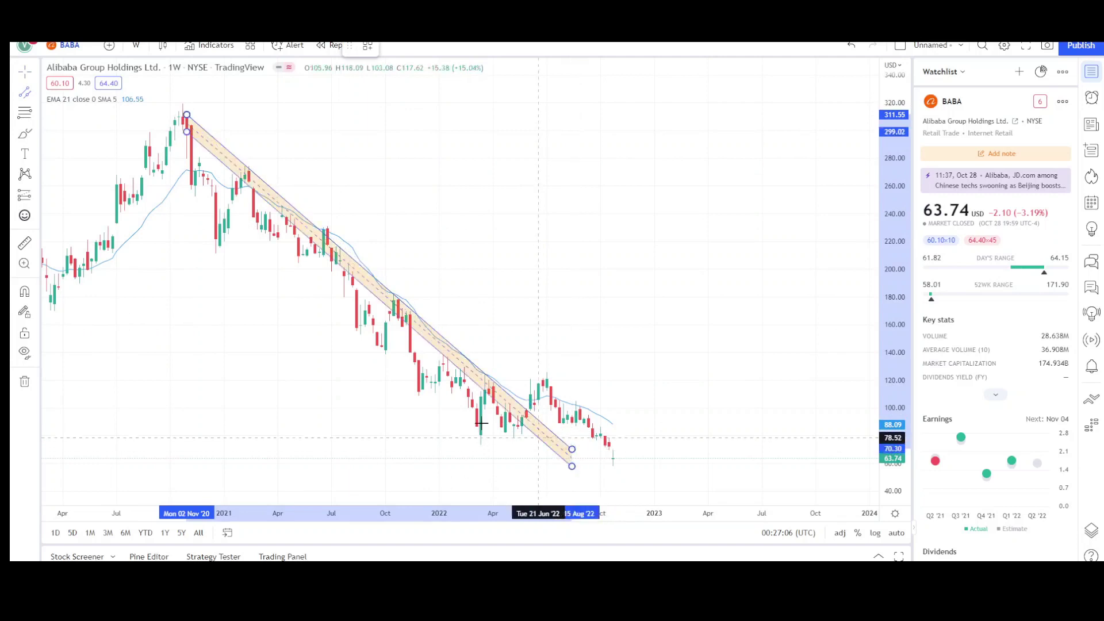
pyautogui.click(464, 429)
pyautogui.click(412, 47)
pyautogui.click(434, 156)
pyautogui.press('Escape')
pyautogui.scroll(2, 591, 378)
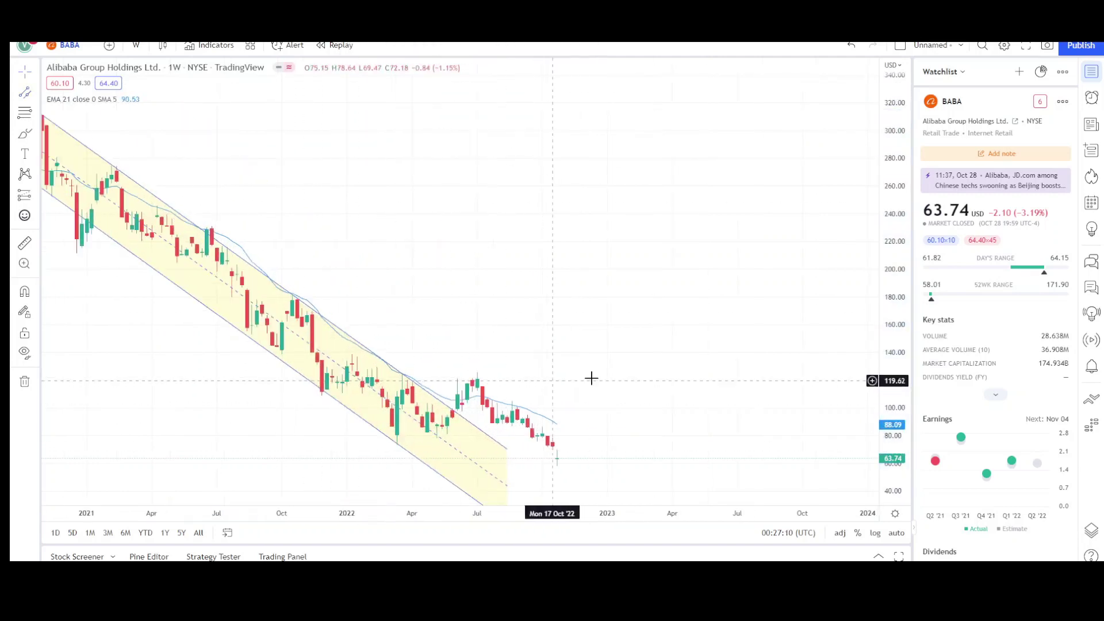
# Step: Stretch the 2022 price action vertically and circle the June 2022 peak in red
pyautogui.moveTo(591, 378); pyautogui.dragTo(601, 250)
pyautogui.click(25, 133)
pyautogui.moveTo(374, 261); pyautogui.dragTo(384, 258)
# Step: Draw a black arrow from the September high down to the October low
pyautogui.click(35, 92)
pyautogui.click(72, 91)
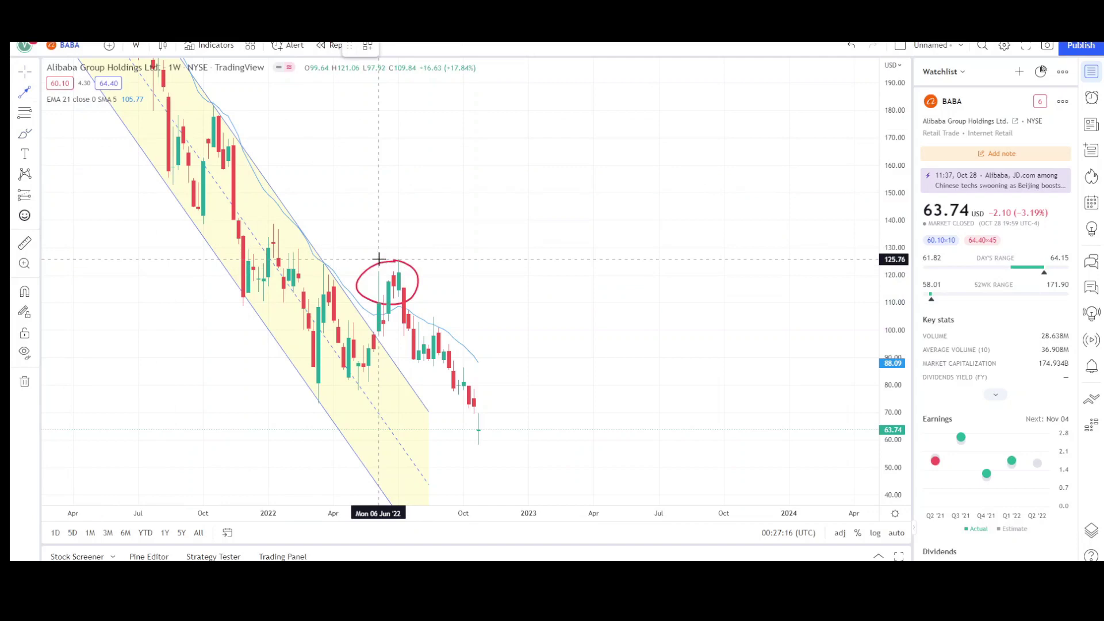
pyautogui.click(424, 301)
pyautogui.click(478, 408)
pyautogui.moveTo(449, 355); pyautogui.dragTo(462, 366)
pyautogui.click(483, 419)
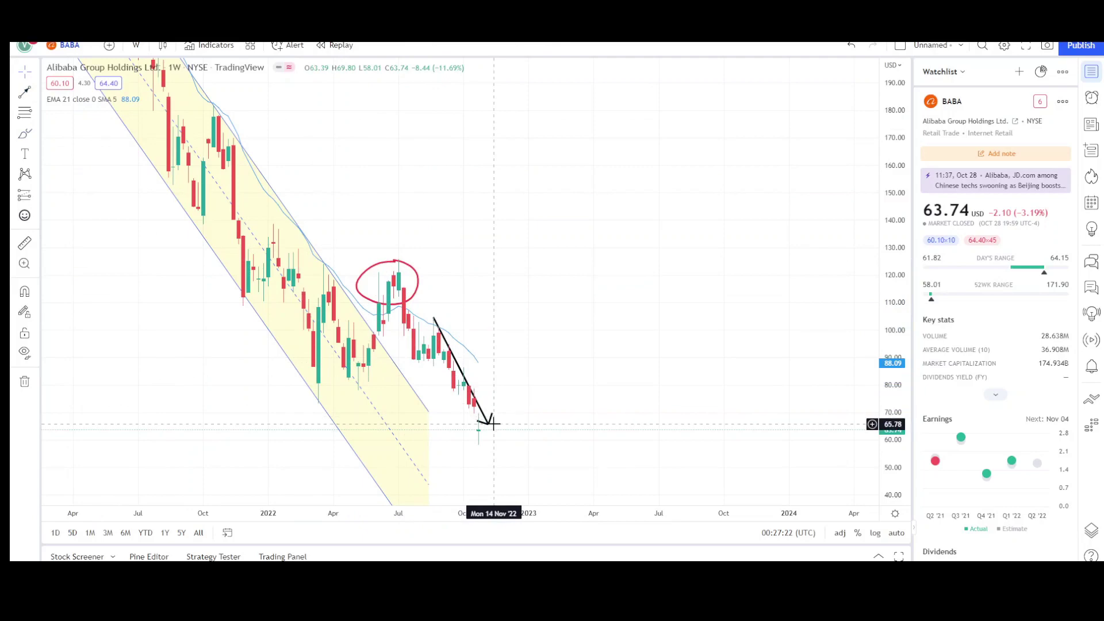
# Step: Fit the price history since 2015 into view and place a horizontal support ray at the 58.34 low
pyautogui.scroll(-10, 493, 422)
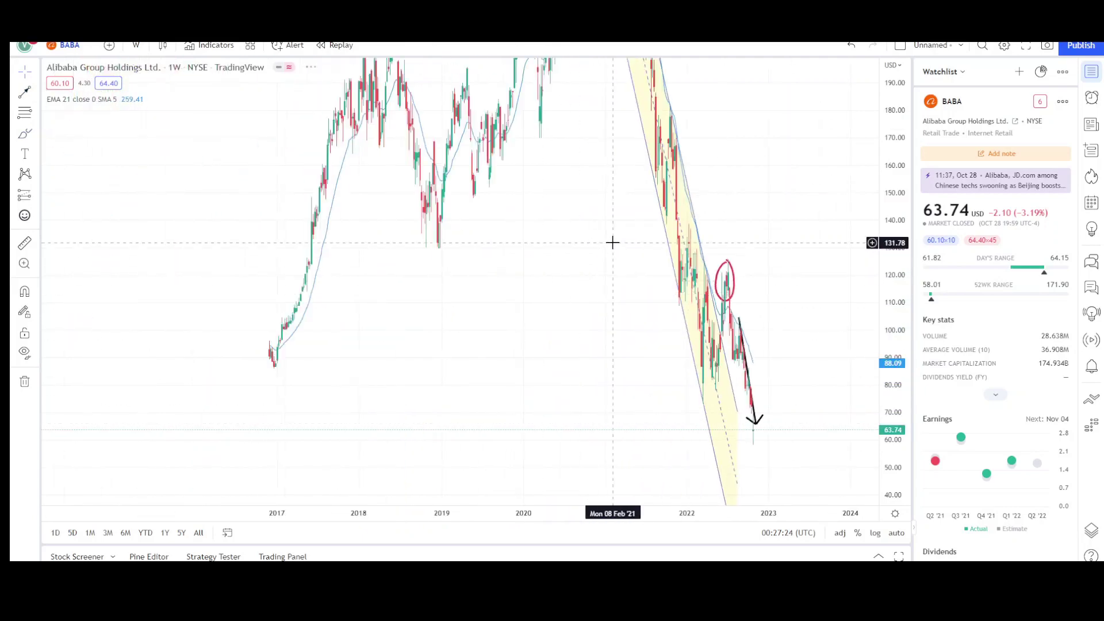
pyautogui.moveTo(909, 208); pyautogui.dragTo(450, 377)
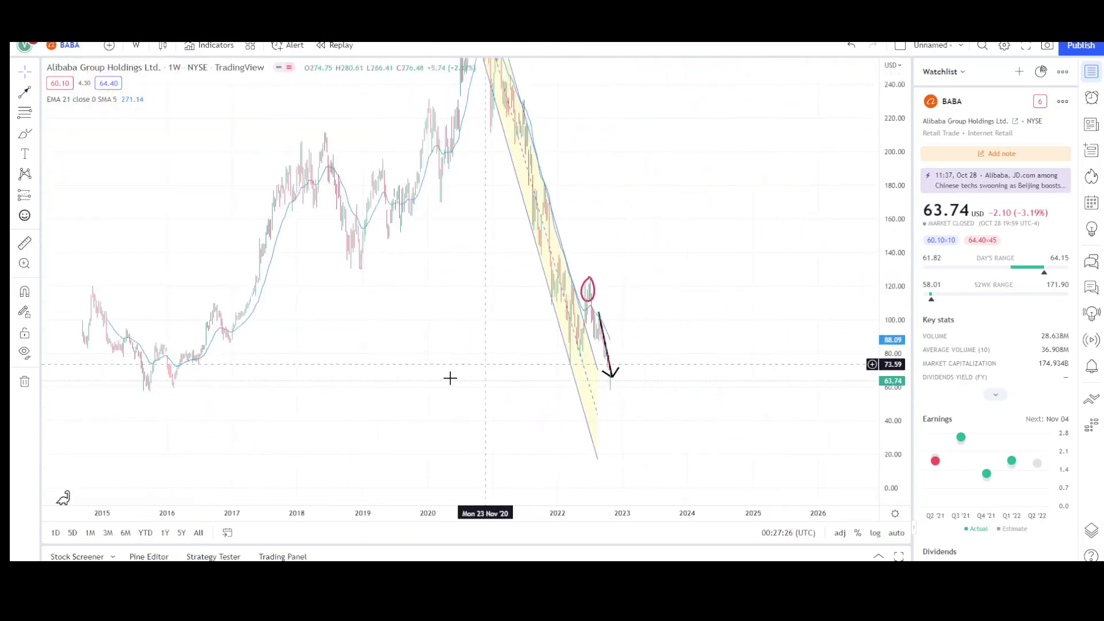
pyautogui.click(36, 92)
pyautogui.click(91, 254)
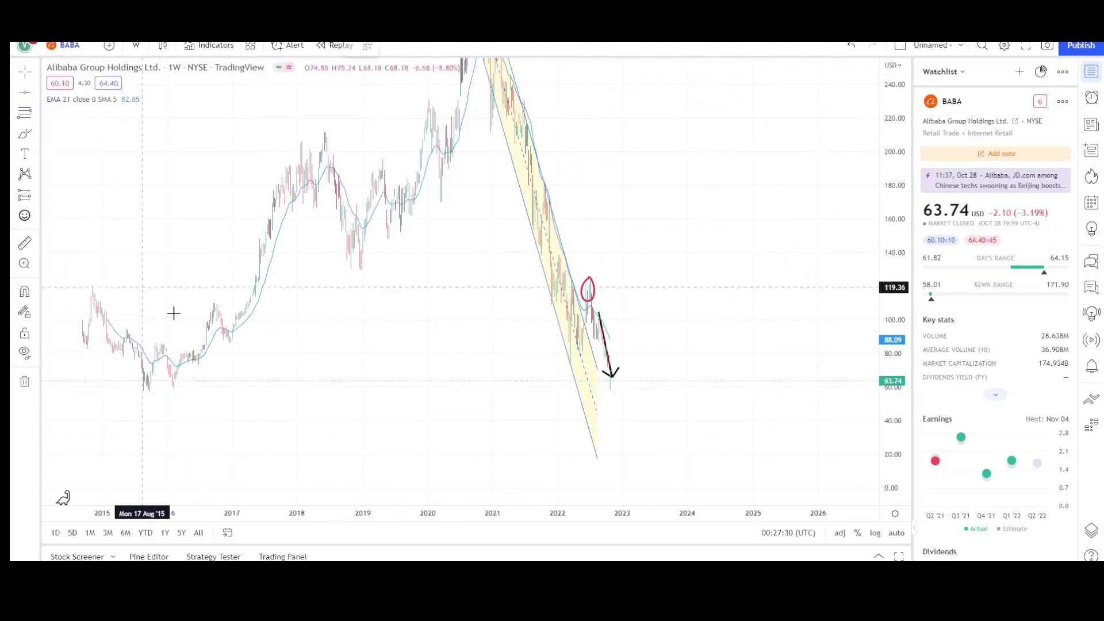
pyautogui.click(250, 390)
# Step: Circle the 2015–2016 lows in red and pan back to the recent bars
pyautogui.scroll(5, 342, 373)
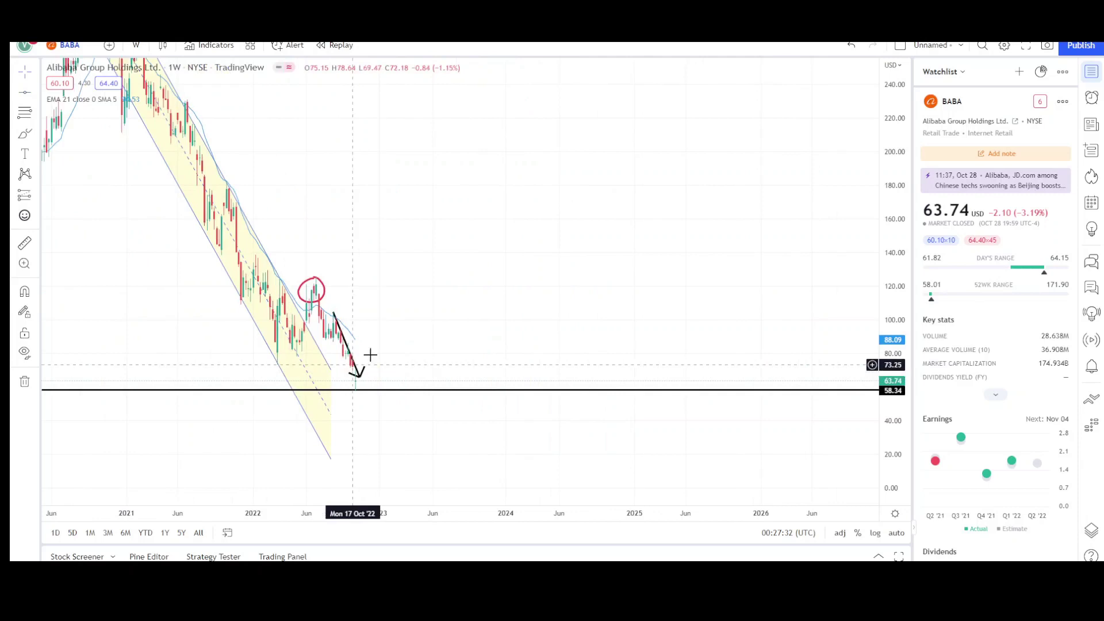
pyautogui.scroll(-5, 452, 322)
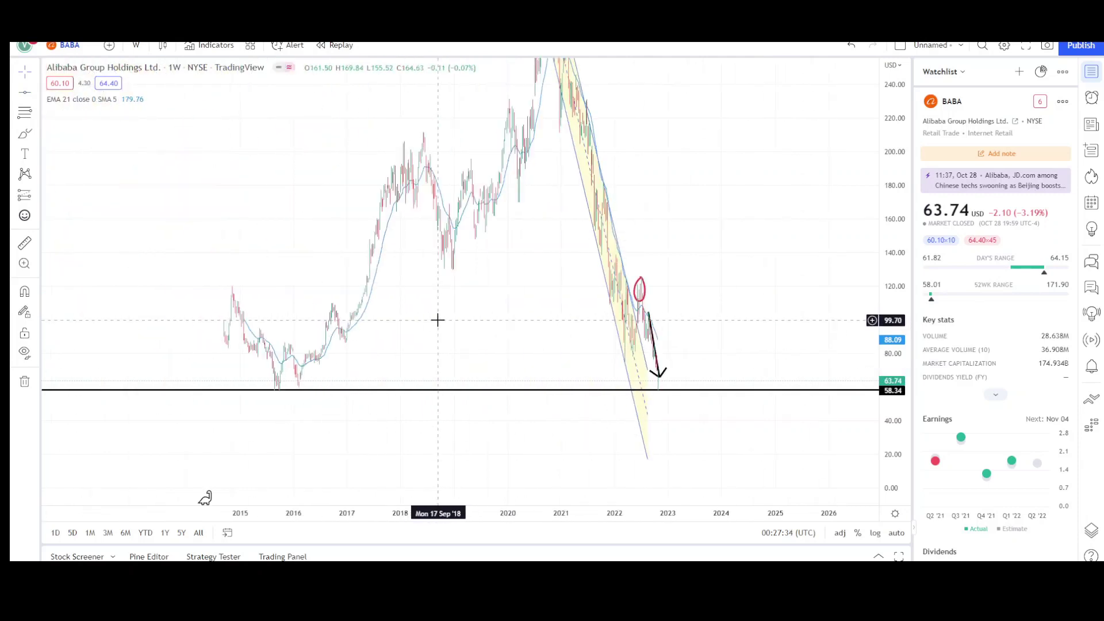
pyautogui.moveTo(271, 381)
pyautogui.mouseDown()
pyautogui.moveTo(288, 399)
pyautogui.moveTo(286, 381)
pyautogui.mouseUp()
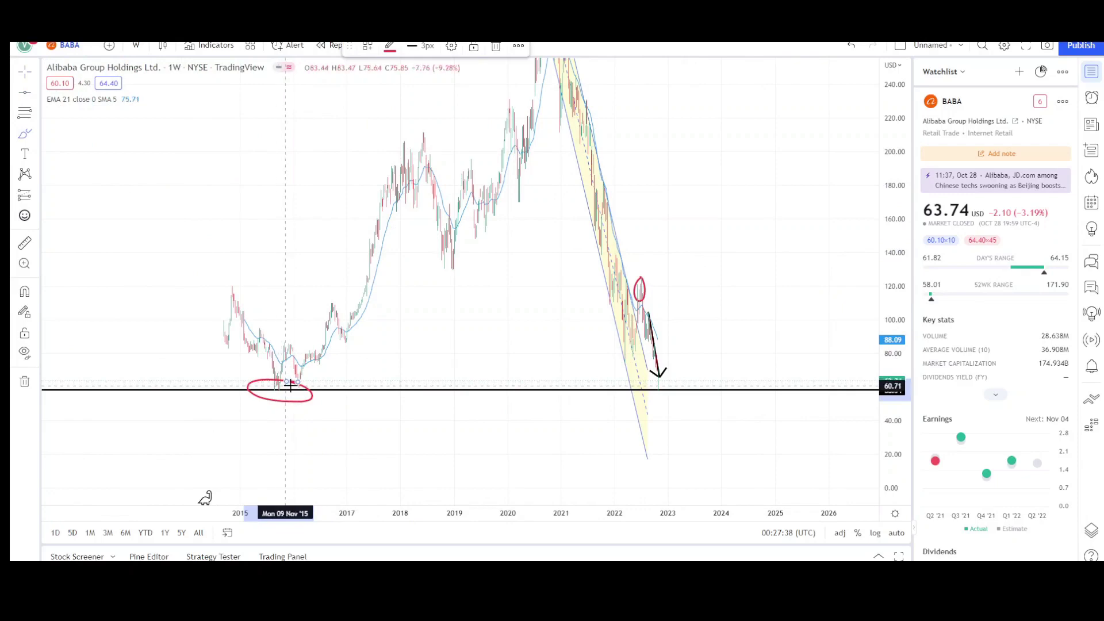
pyautogui.scroll(5, 510, 371)
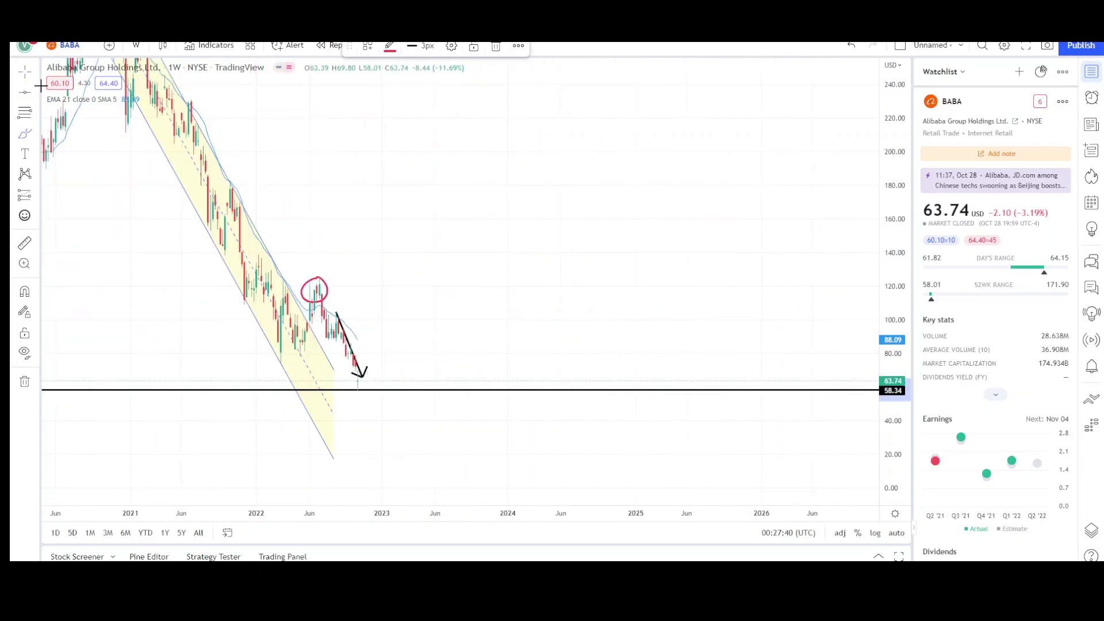
pyautogui.moveTo(446, 318); pyautogui.dragTo(525, 318)
pyautogui.scroll(3, 506, 334)
pyautogui.moveTo(490, 352); pyautogui.dragTo(643, 357)
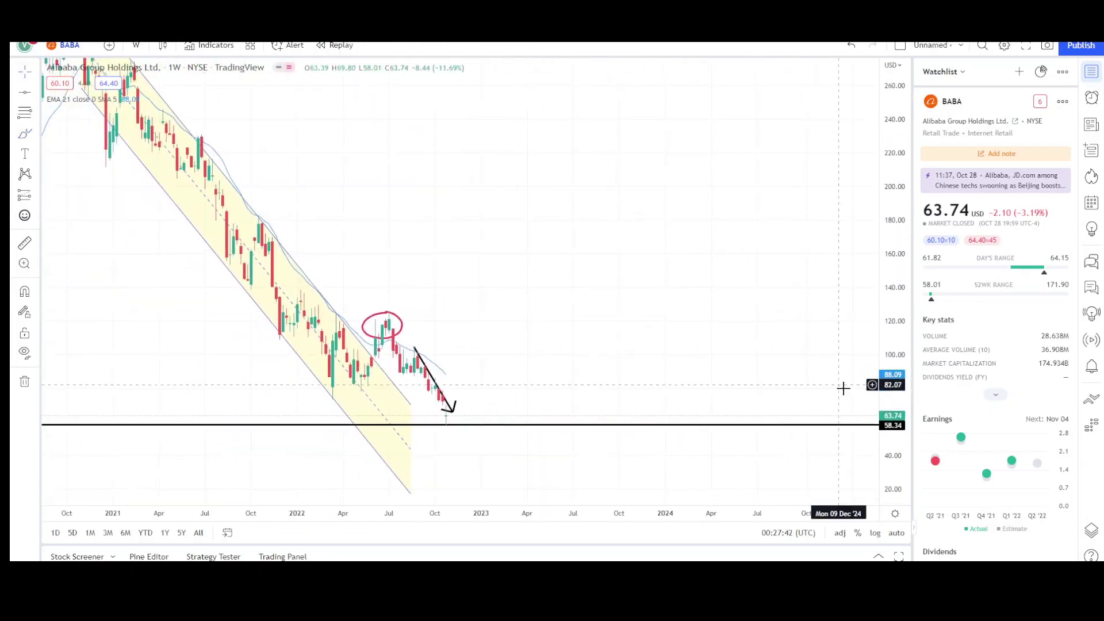
pyautogui.scroll(4, 680, 394)
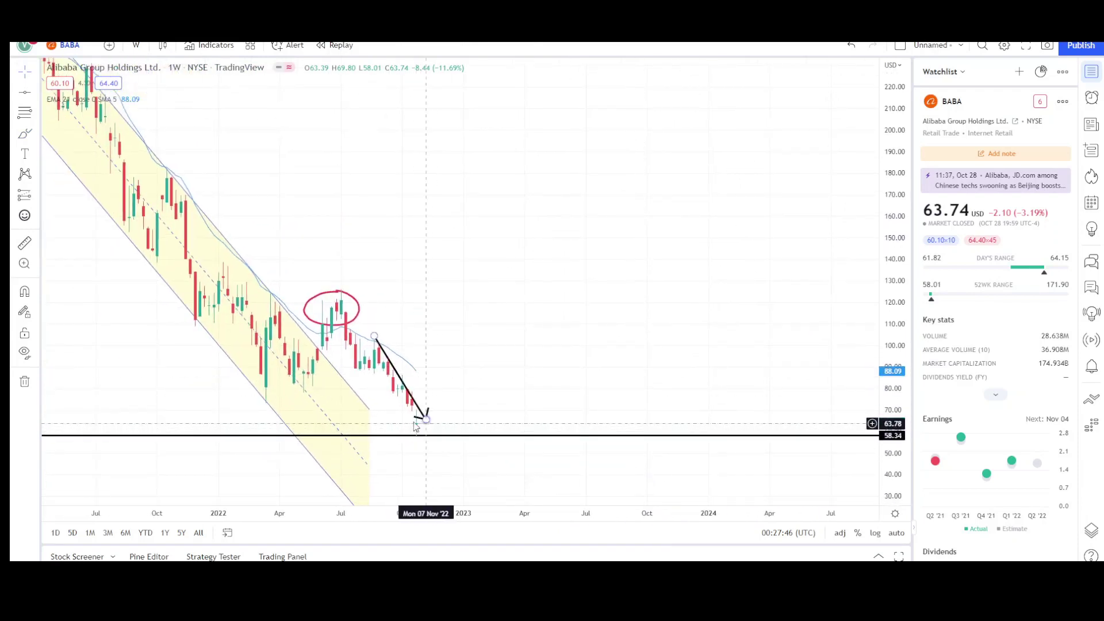
pyautogui.scroll(-3, 451, 400)
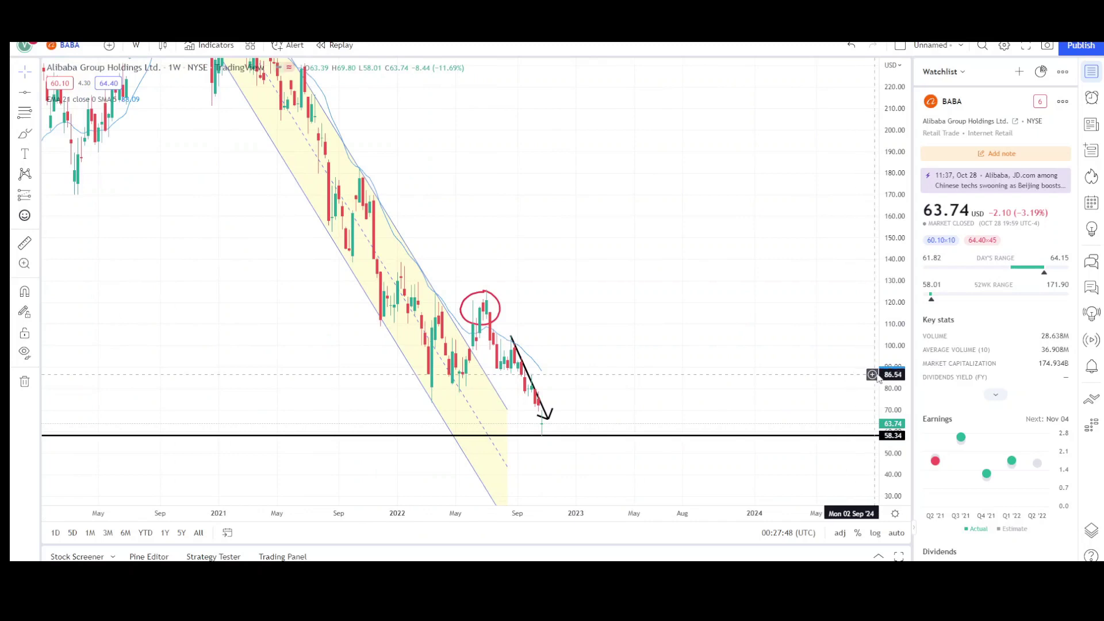
pyautogui.moveTo(695, 370); pyautogui.dragTo(621, 323)
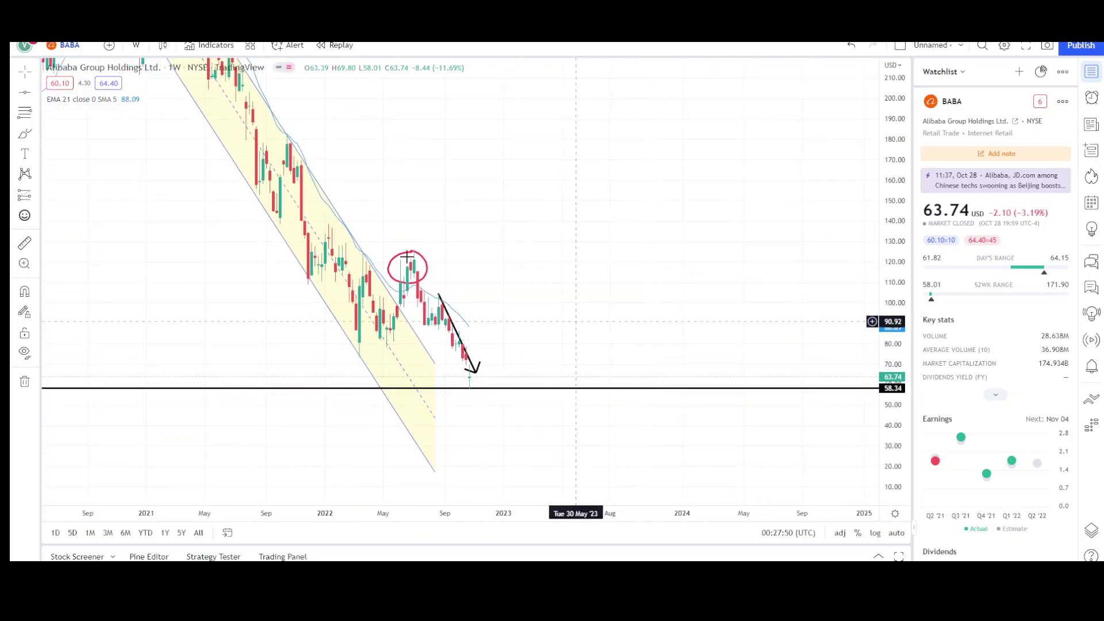
pyautogui.click(35, 94)
pyautogui.click(75, 116)
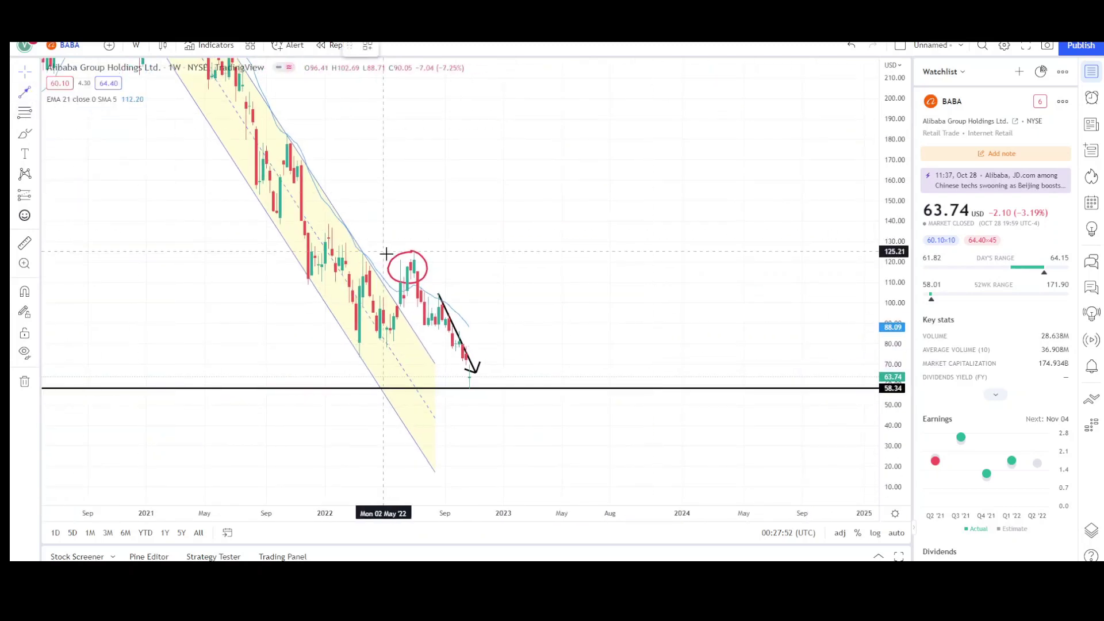
pyautogui.moveTo(406, 250); pyautogui.dragTo(469, 386)
pyautogui.moveTo(441, 323); pyautogui.dragTo(528, 400)
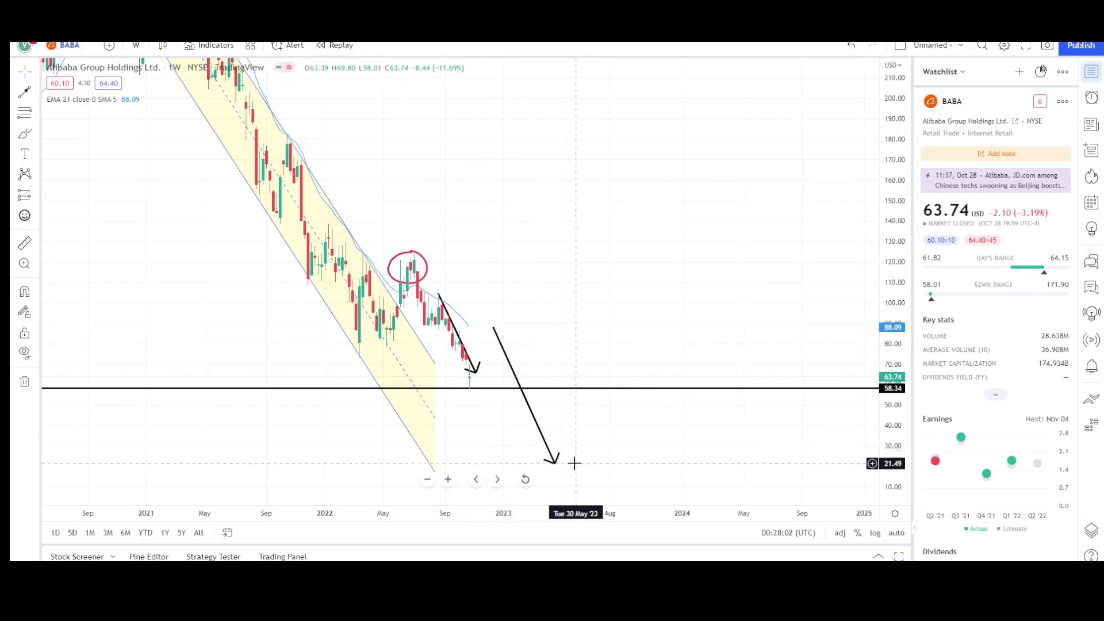
pyautogui.click(511, 371)
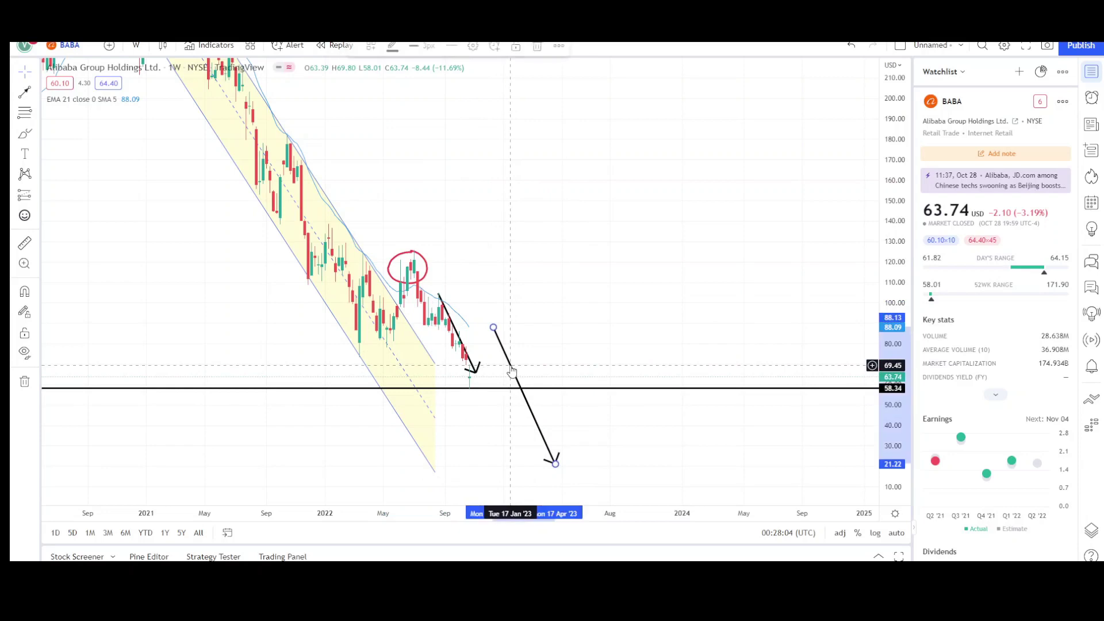
pyautogui.press('Delete')
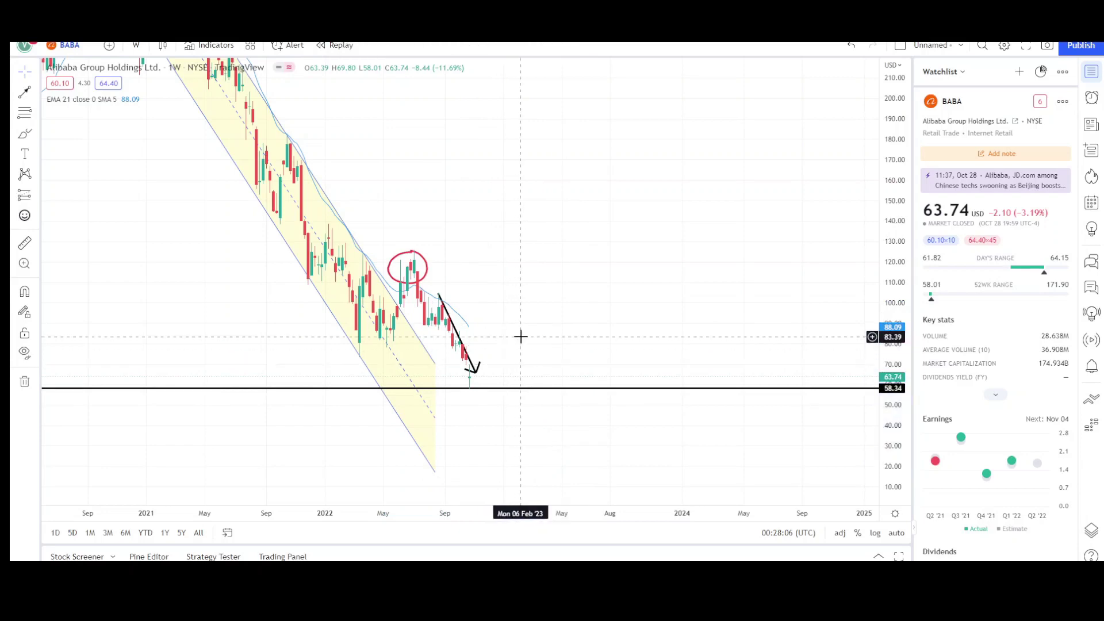
pyautogui.scroll(-2, 519, 335)
# Step: Move the black decline arrow down-left to end near the late-October 2022 low, above the 58.34 support line
pyautogui.scroll(1, 521, 326)
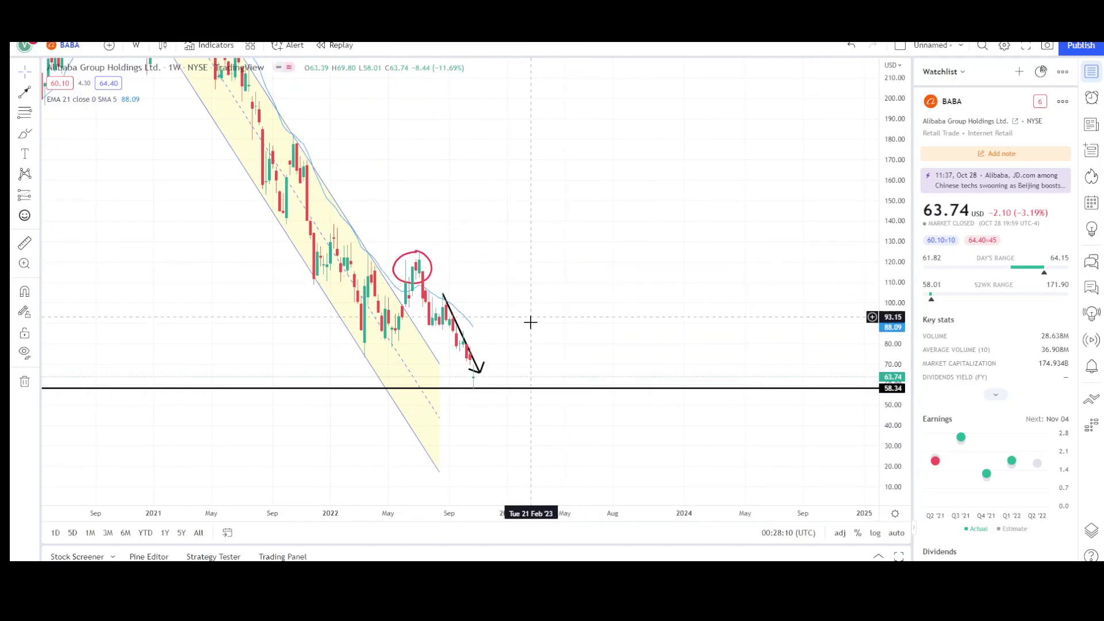
pyautogui.scroll(-1, 523, 328)
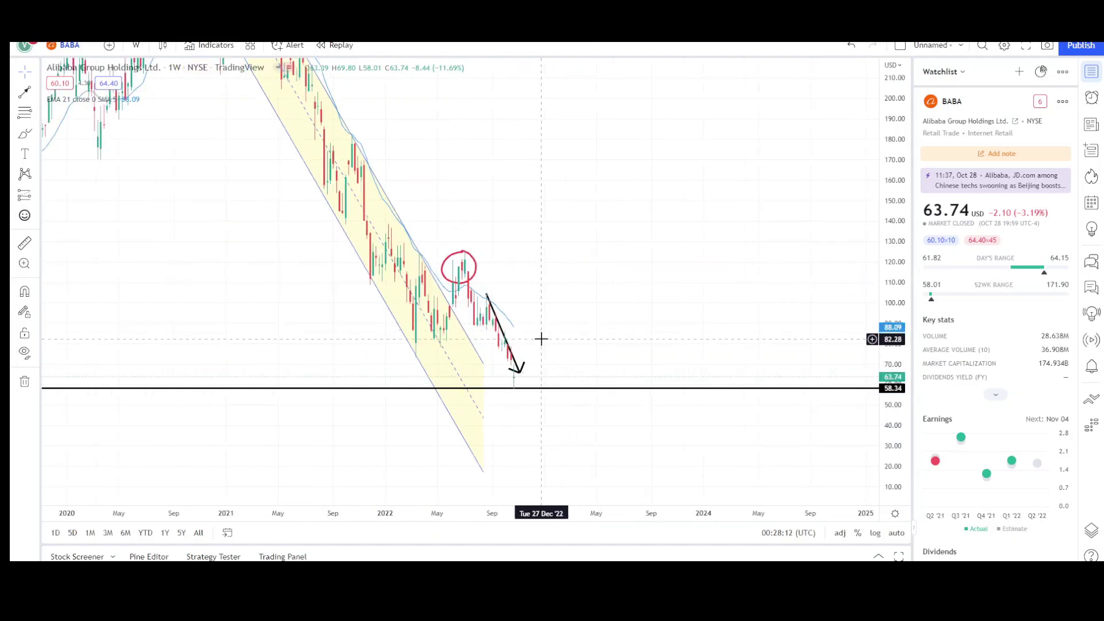
pyautogui.scroll(3, 540, 339)
pyautogui.scroll(-4, 437, 385)
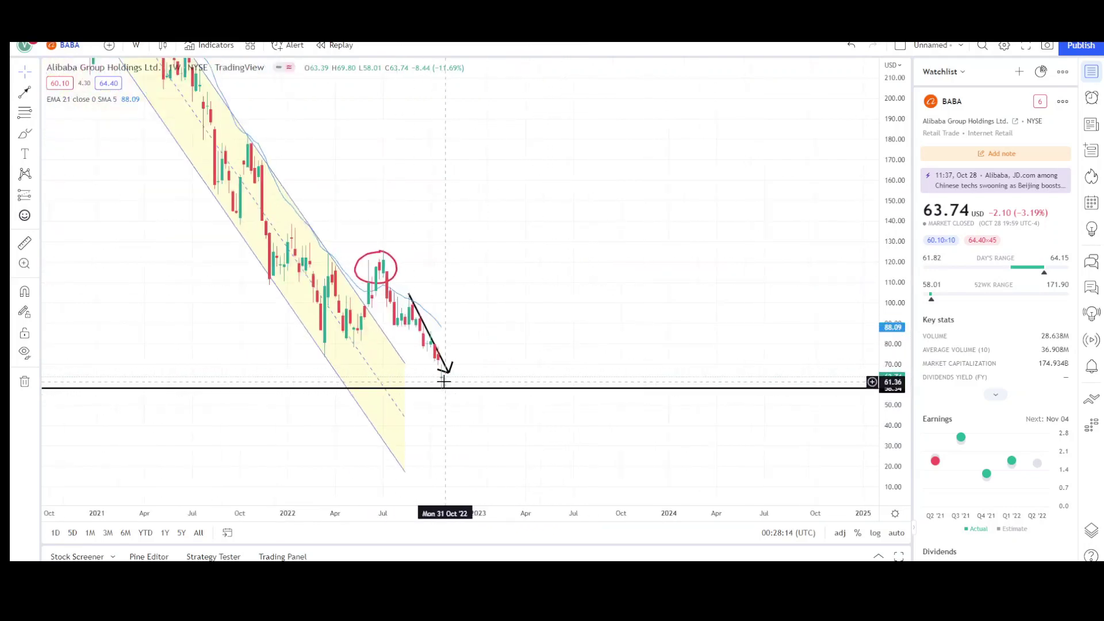
pyautogui.scroll(-2, 337, 301)
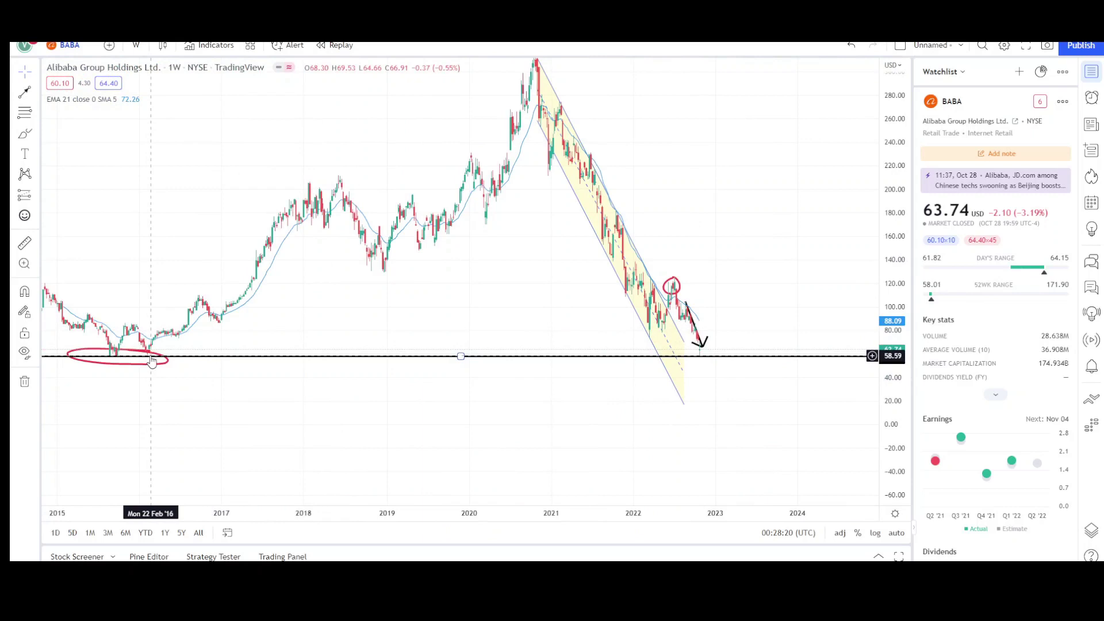
pyautogui.scroll(5, 365, 359)
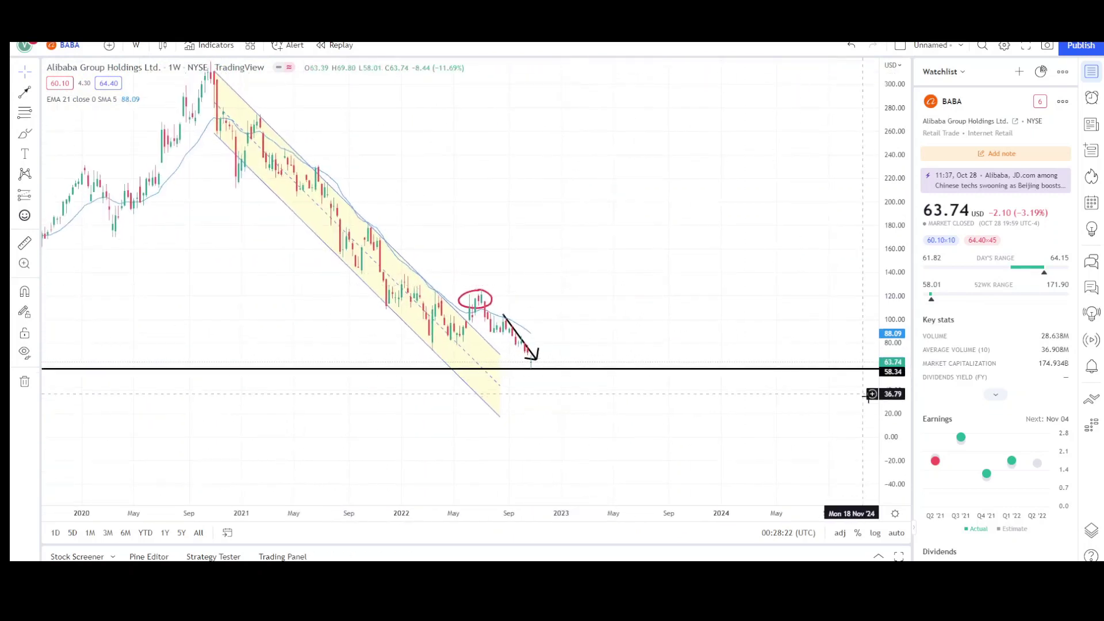
pyautogui.scroll(2, 575, 342)
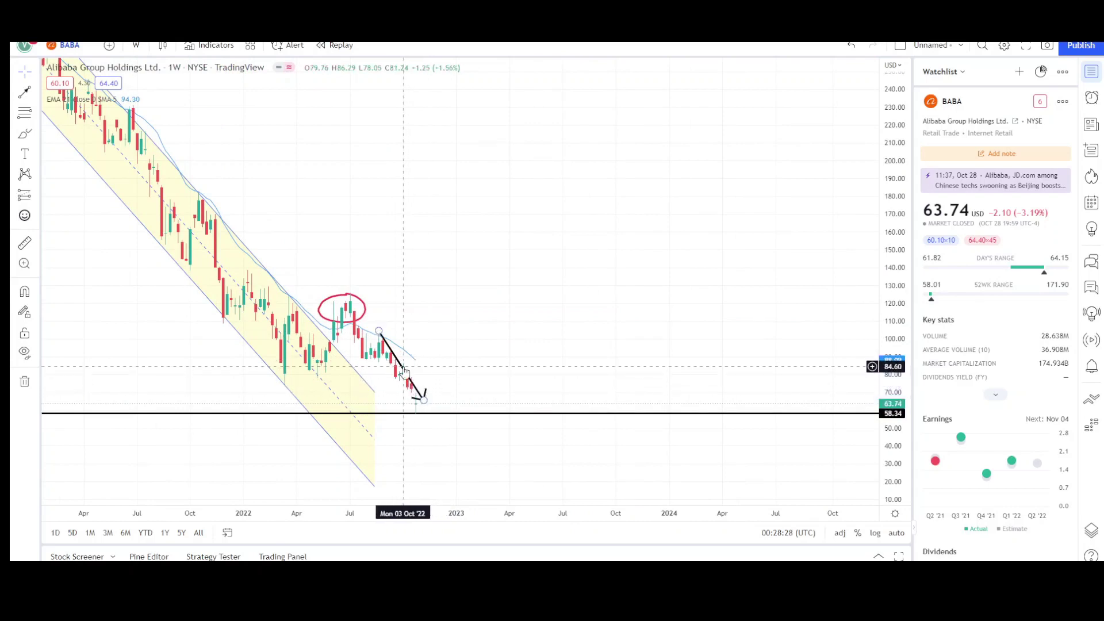
pyautogui.moveTo(404, 371); pyautogui.dragTo(404, 371)
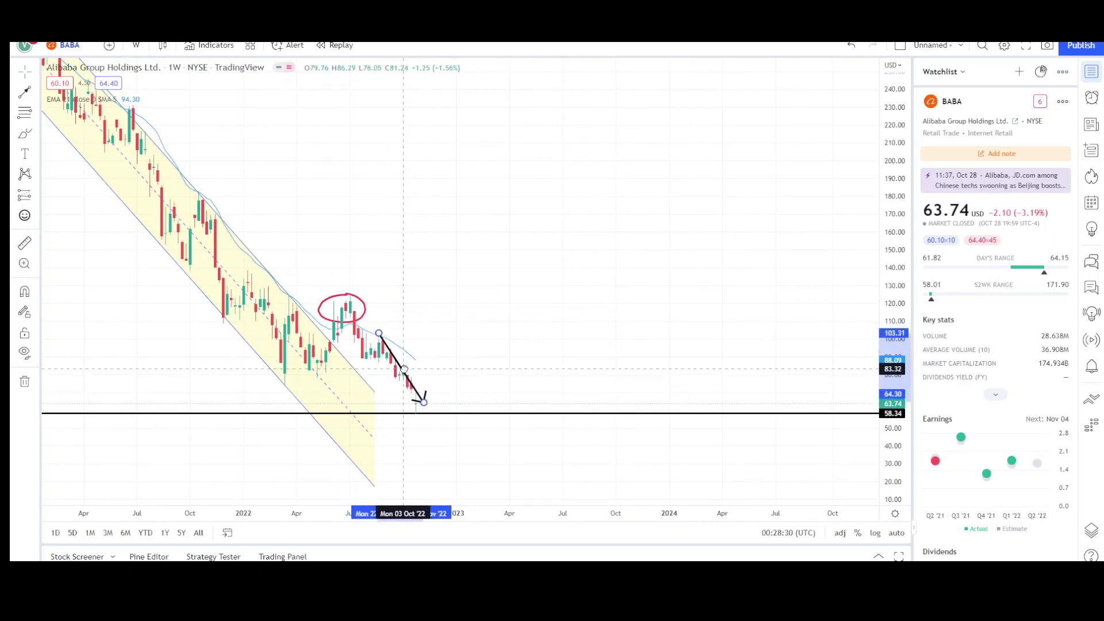